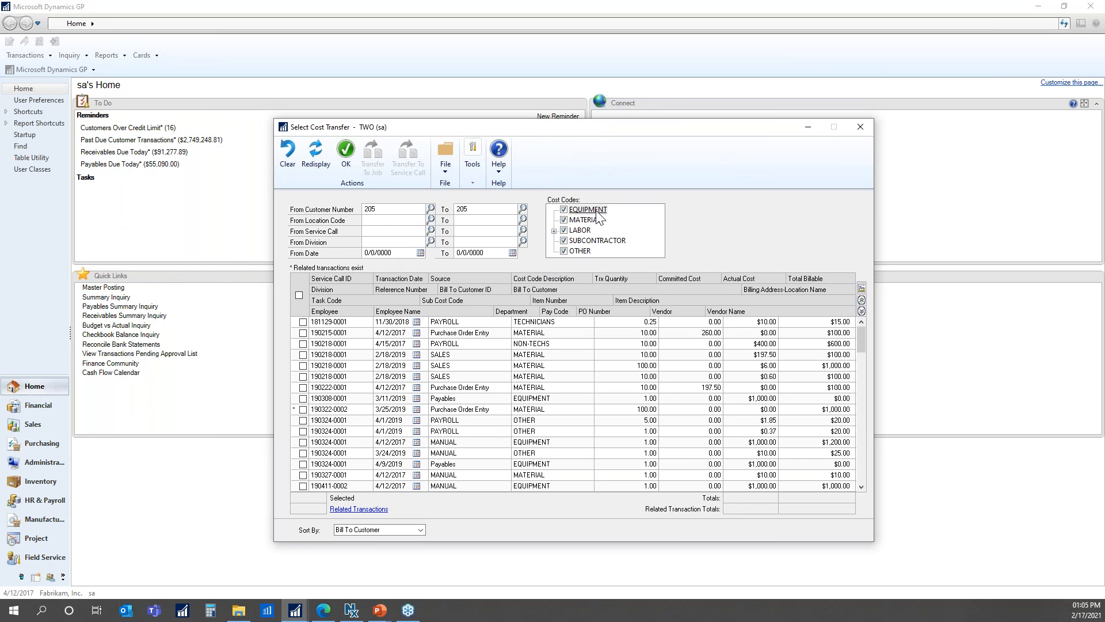
Clear the existing transfer criteria and bring up the Service Management Select Cost Transfer window again.
left_click_drag(509, 122, 498, 71)
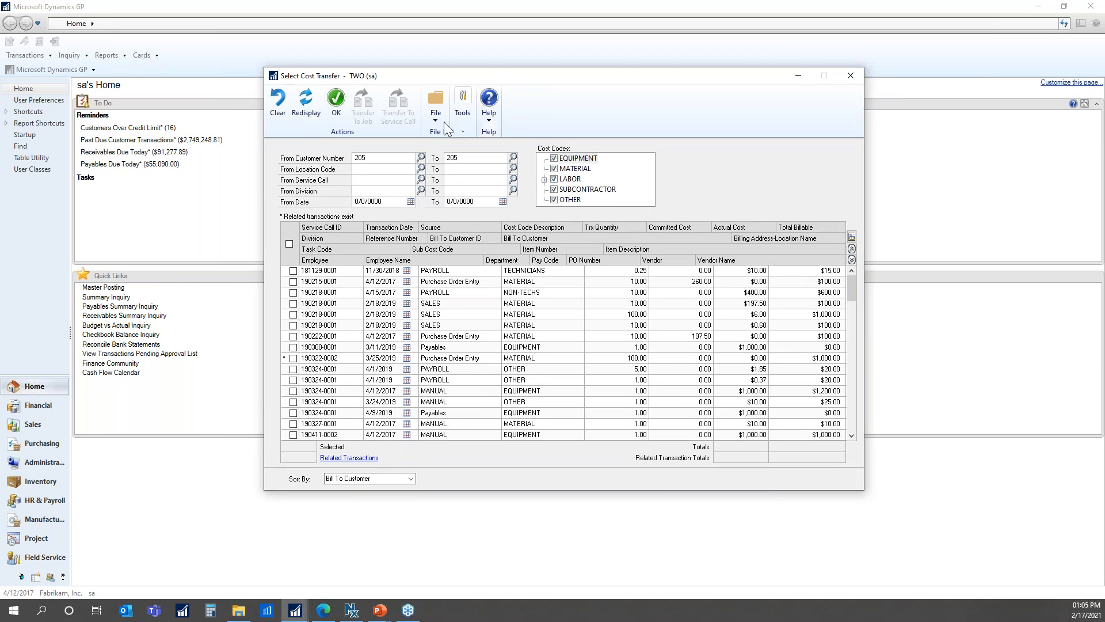
left_click(278, 105)
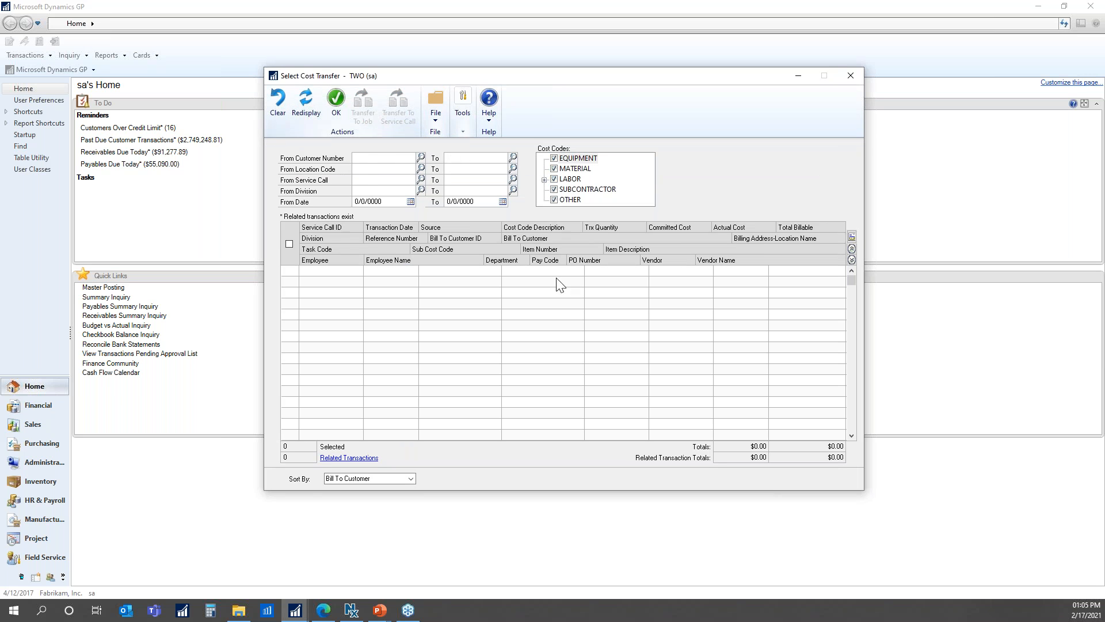
left_click(25, 55)
mouse_move(70, 238)
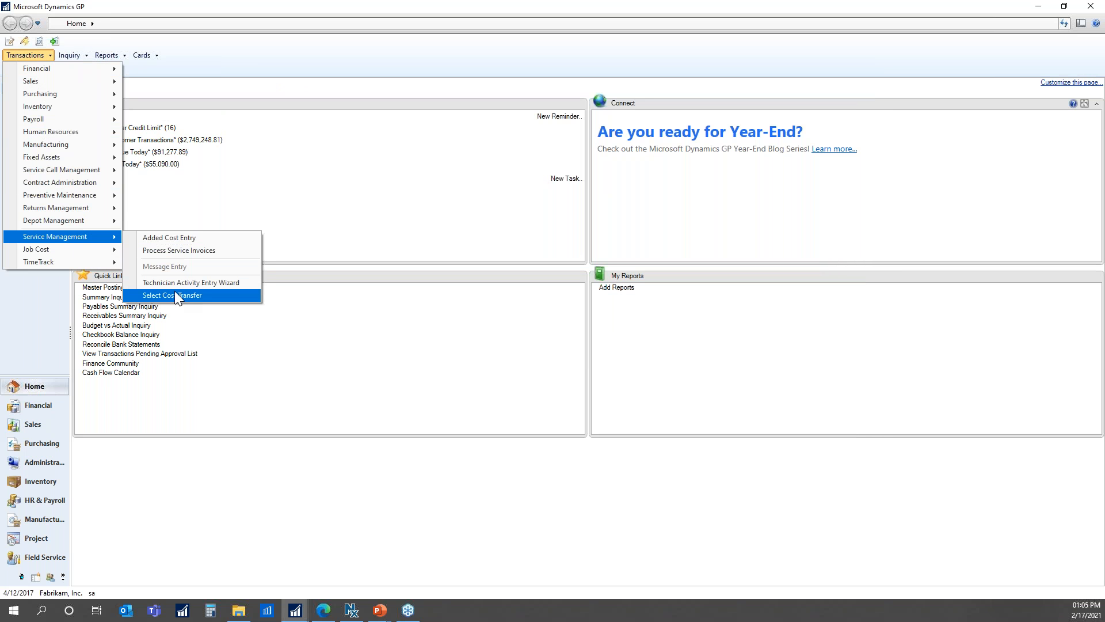
left_click(195, 295)
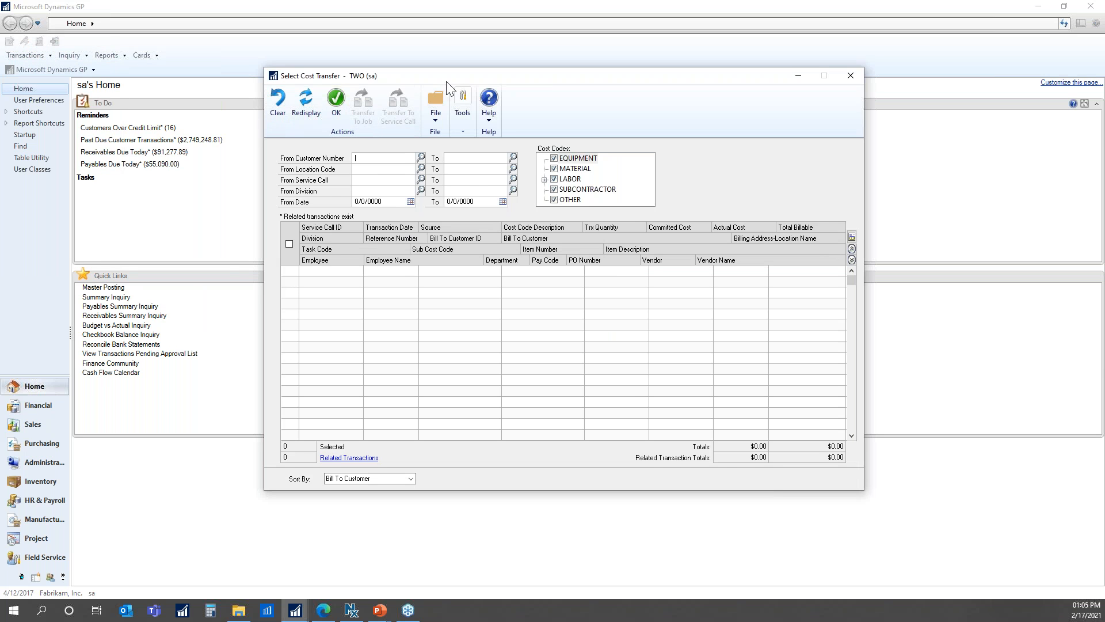
Enter the customer number as both ends of the customer range and redisplay the matching cost transactions.
left_click_drag(452, 83, 408, 91)
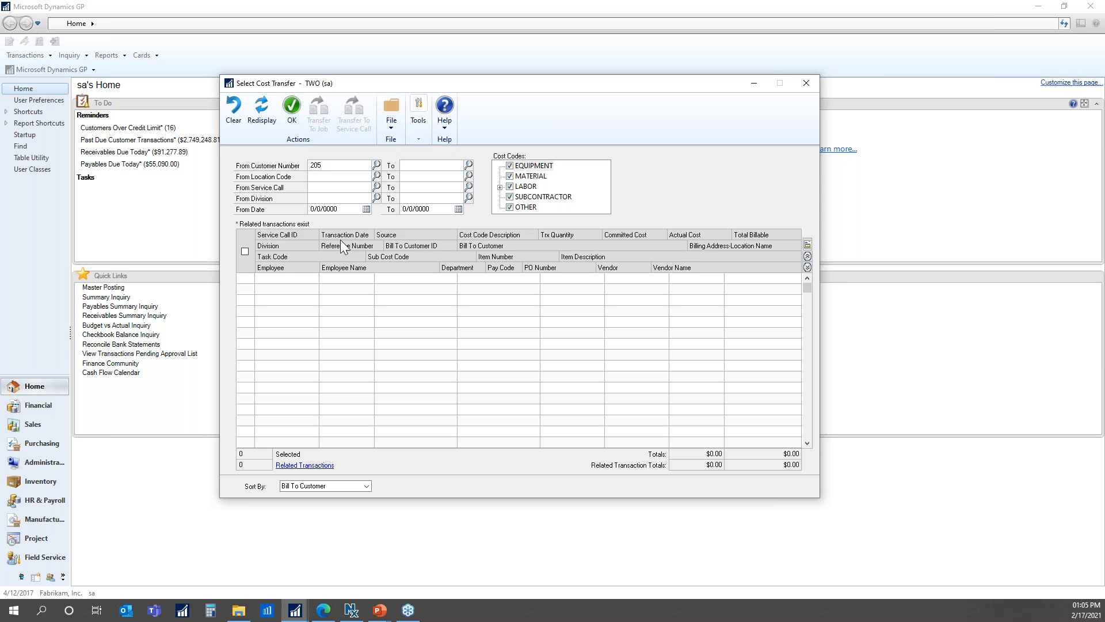
key("Tab")
left_click(262, 110)
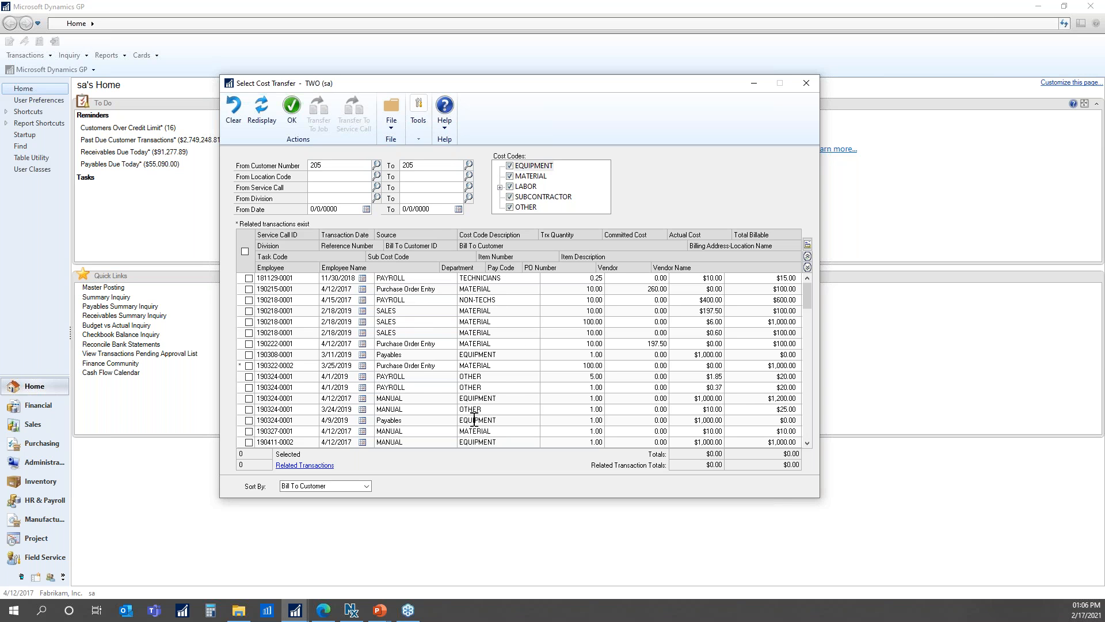
Limit the cost codes to LABOR by excluding EQUIPMENT, MATERIAL, SUBCONTRACTOR and OTHER, and redisplay the transactions.
left_click(509, 165)
left_click(509, 176)
left_click(509, 197)
left_click(264, 114)
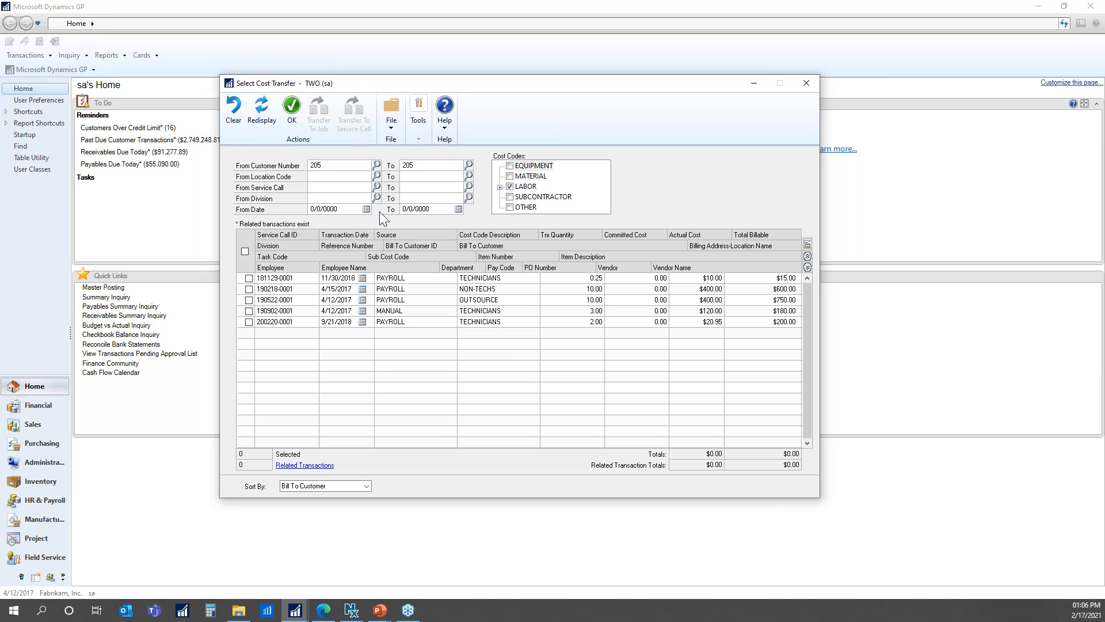
Include the EQUIPMENT, MATERIAL, SUBCONTRACTOR and OTHER cost codes again and redisplay the transactions.
left_click(510, 166)
left_click(510, 176)
left_click(510, 196)
left_click(510, 207)
left_click(262, 115)
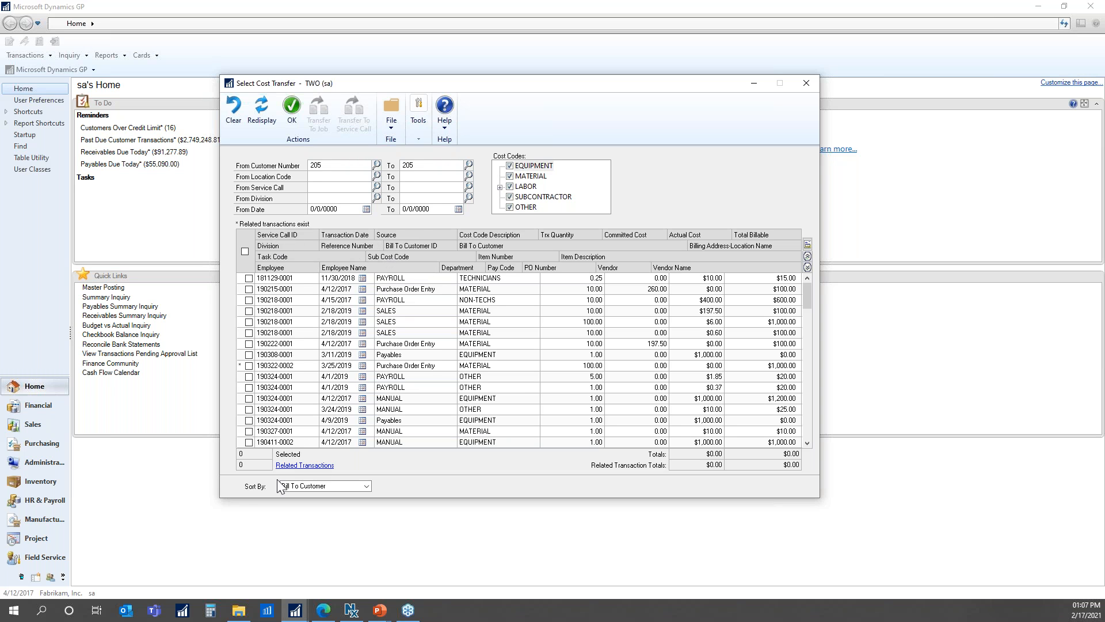
Sort the cost transactions by Service Call ID and redisplay the list.
left_click(367, 485)
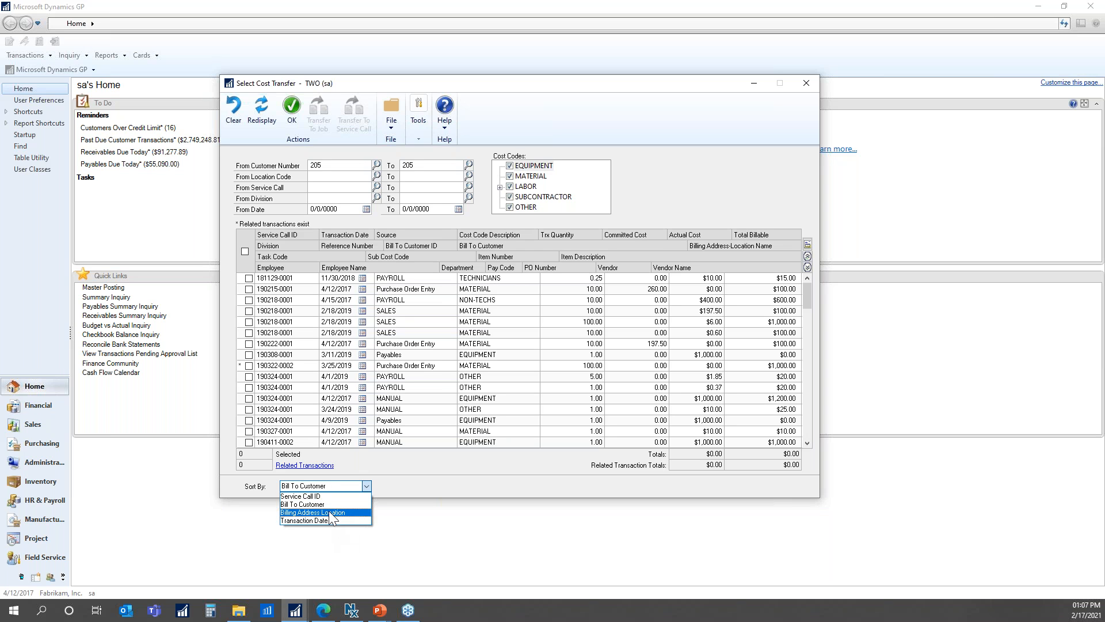
left_click(326, 496)
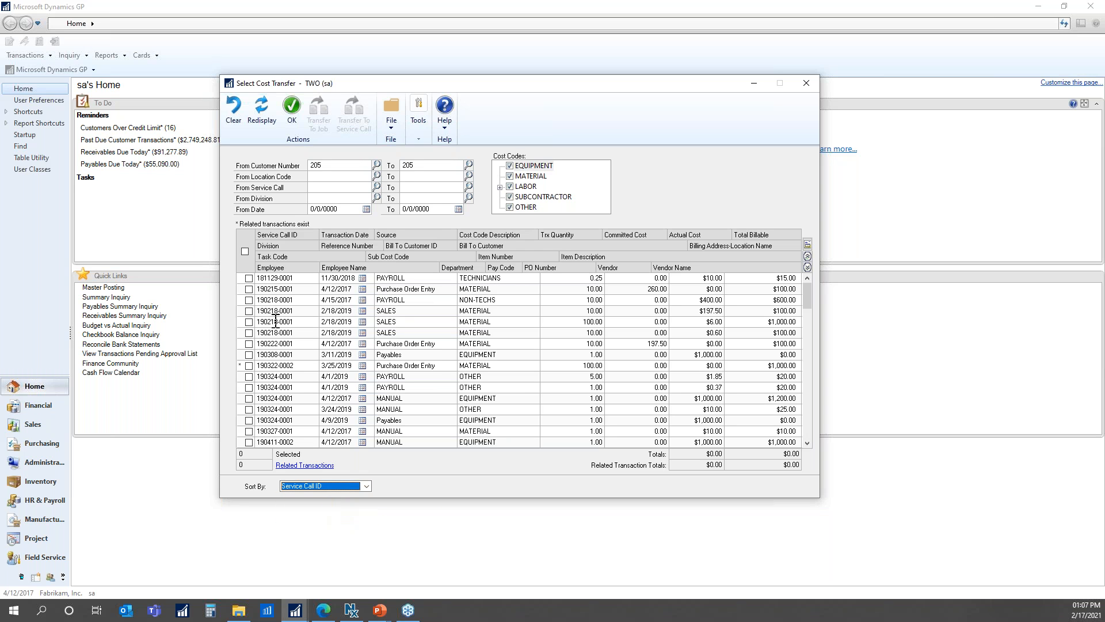
left_click(264, 113)
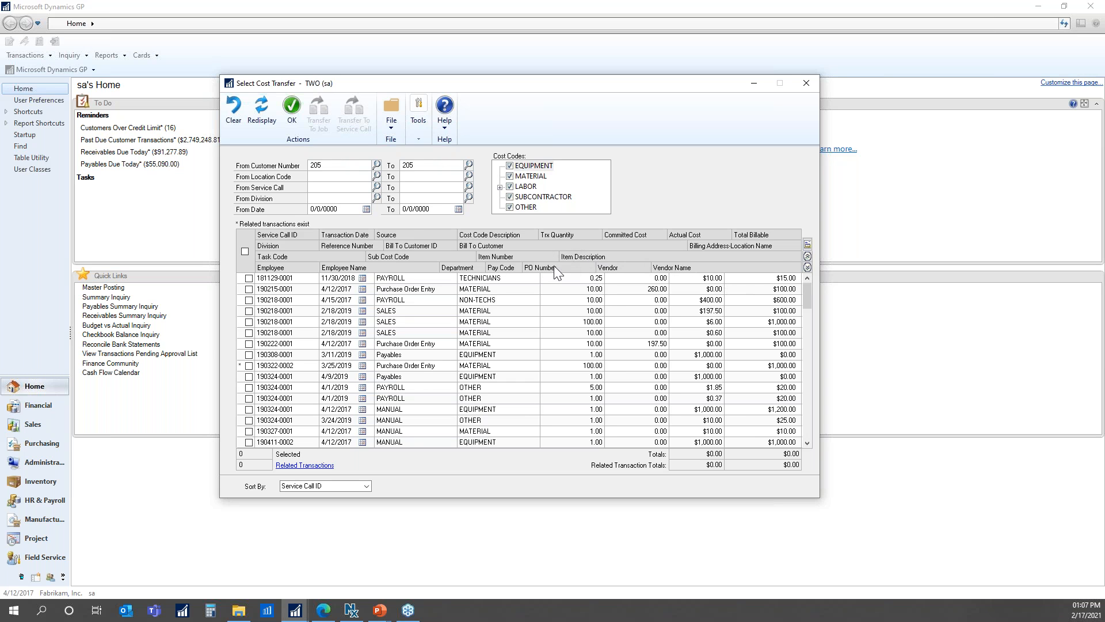
Examine the expanded division, reference, item, employee and vendor details of the cost transactions, and collapse the rows again.
left_click(806, 267)
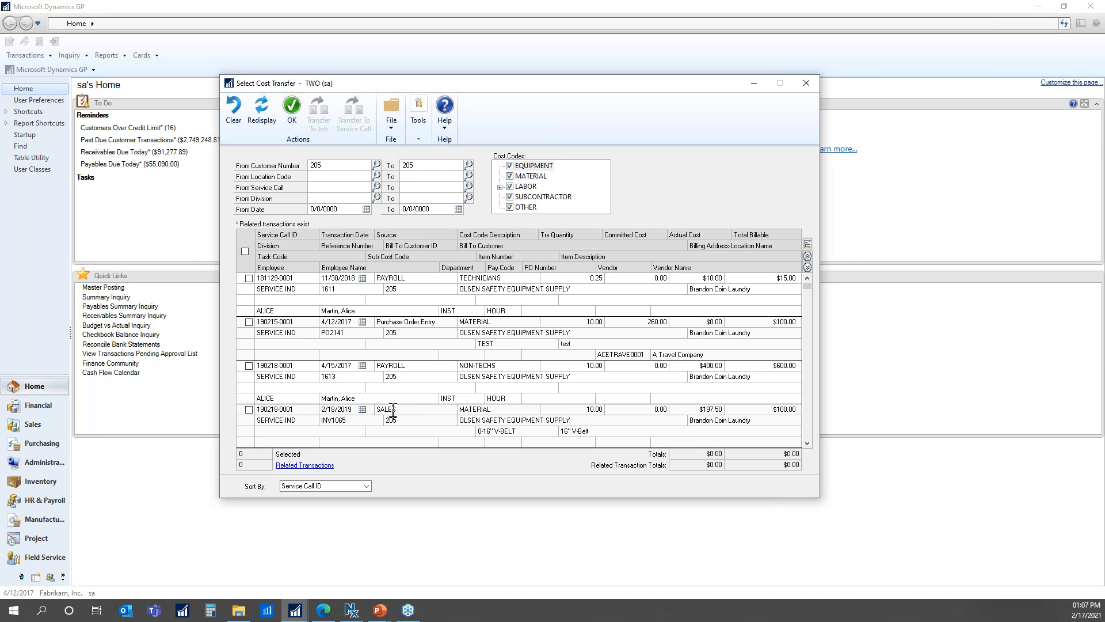
left_click(809, 442)
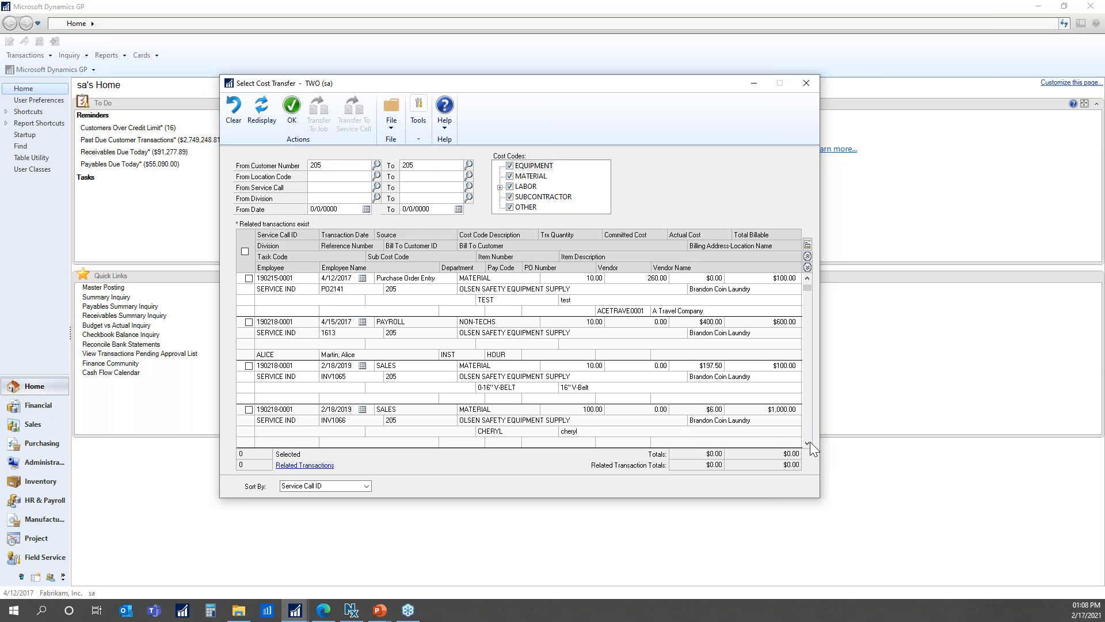
left_click(810, 441)
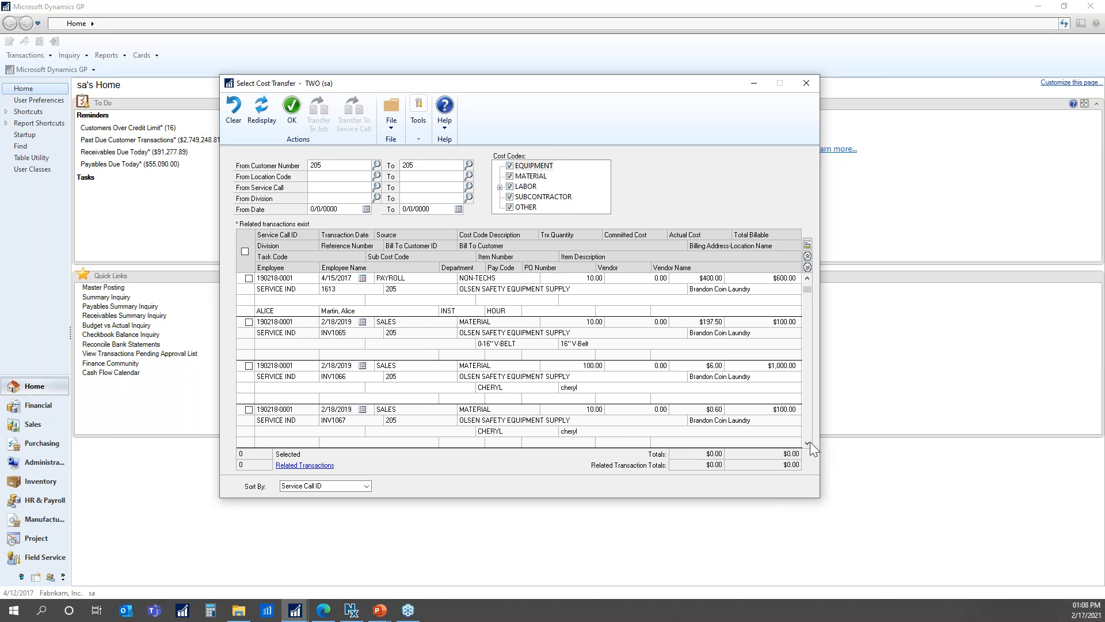
left_click(810, 441)
left_click(810, 441)
left_click(810, 442)
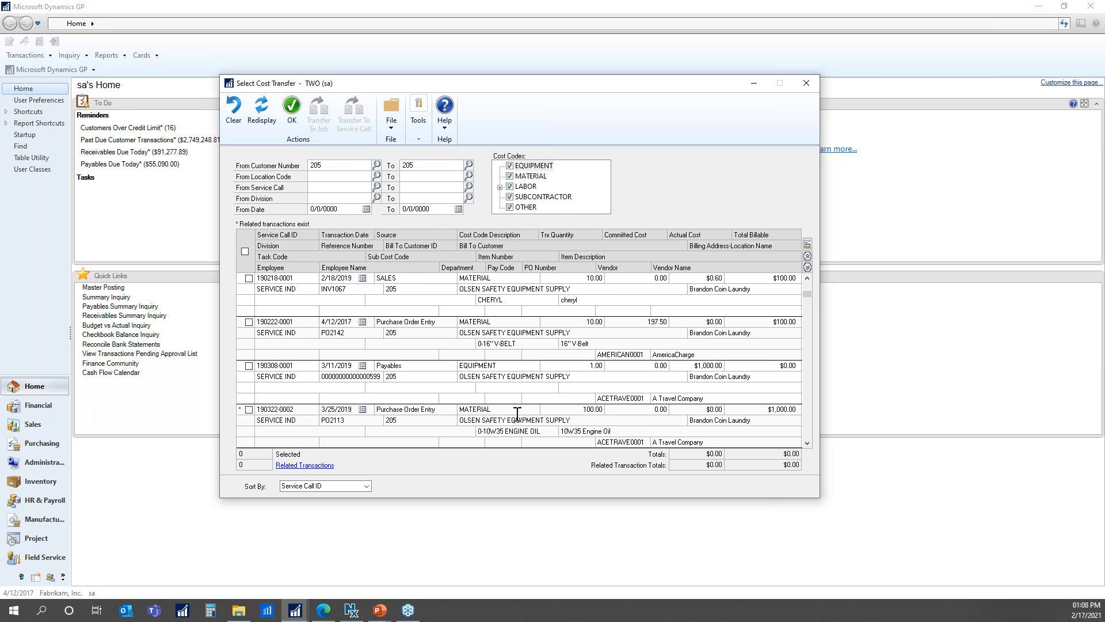
left_click(808, 258)
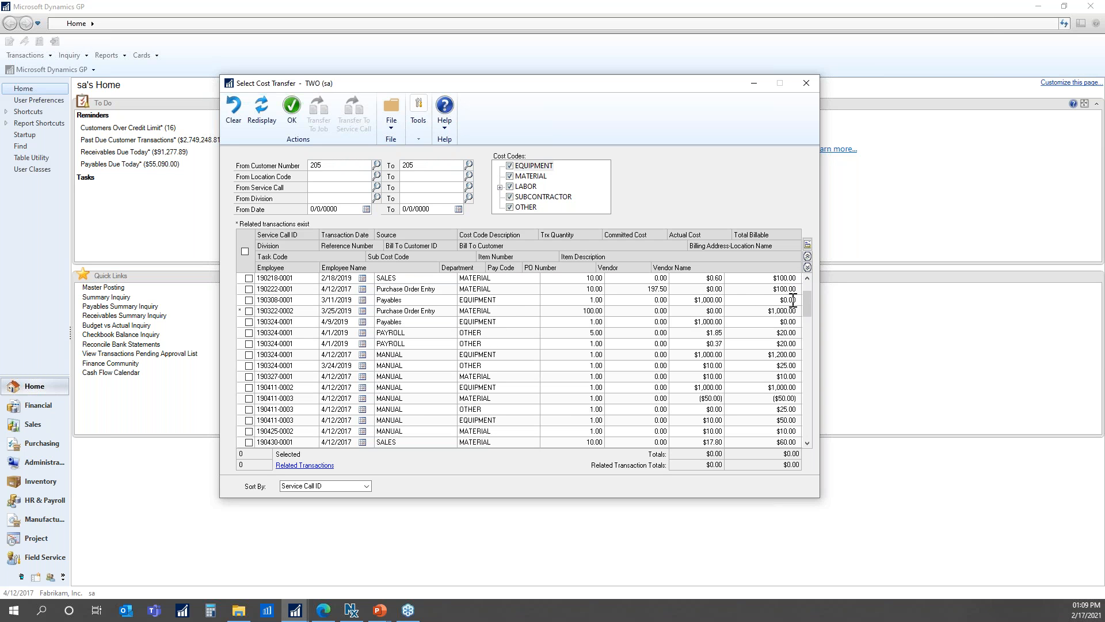
scroll(807, 287, "up", 2)
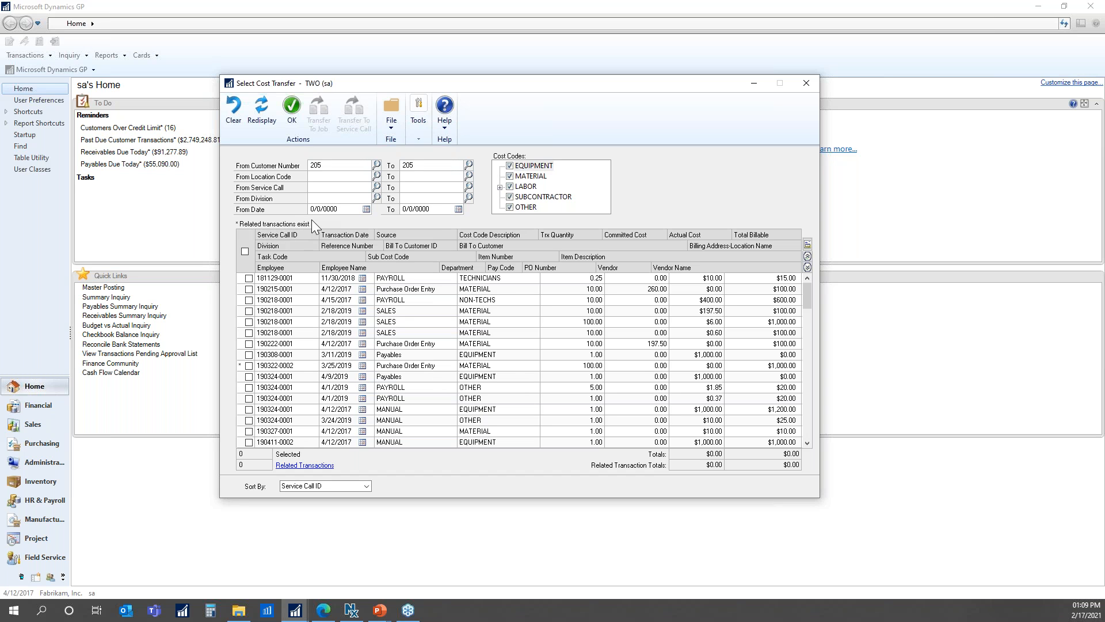
left_click(249, 367)
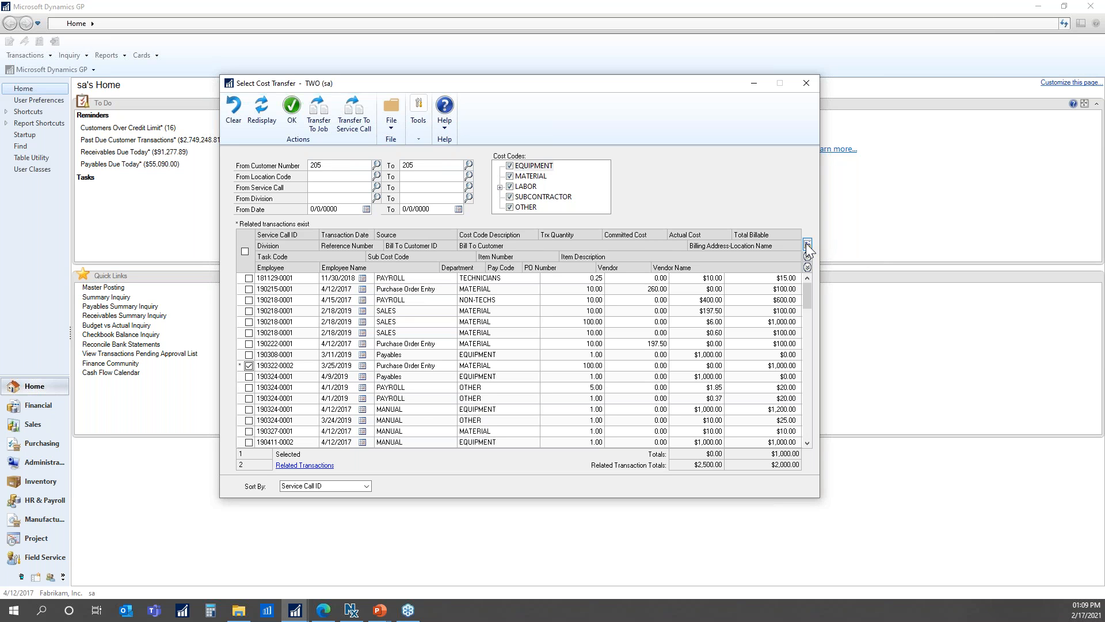
left_click(316, 466)
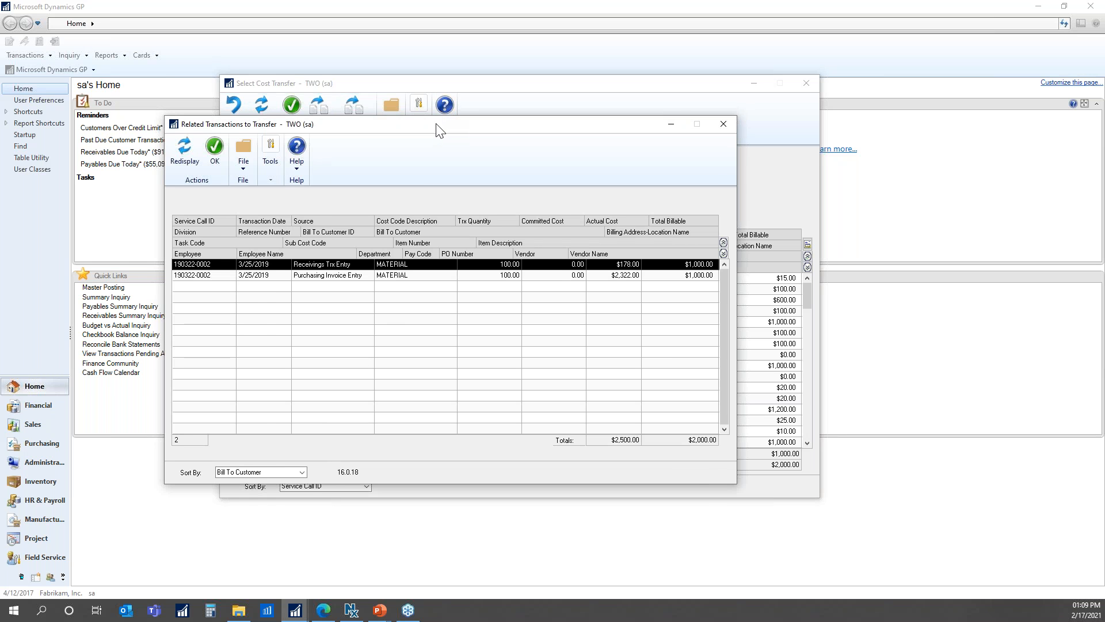
left_click_drag(441, 126, 408, 127)
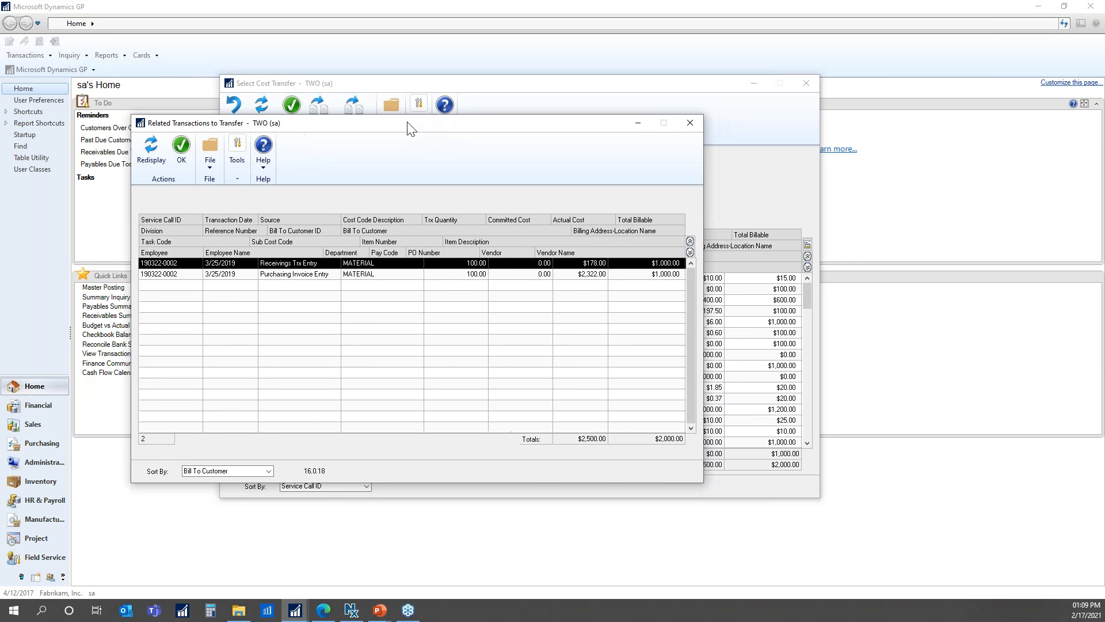
left_click(689, 251)
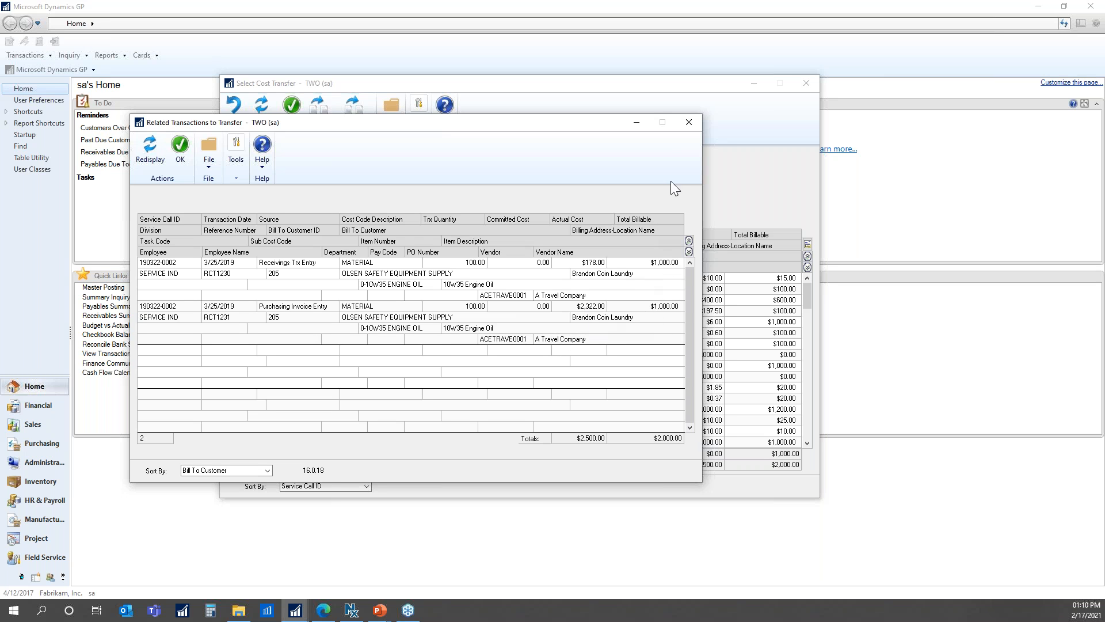
left_click(689, 123)
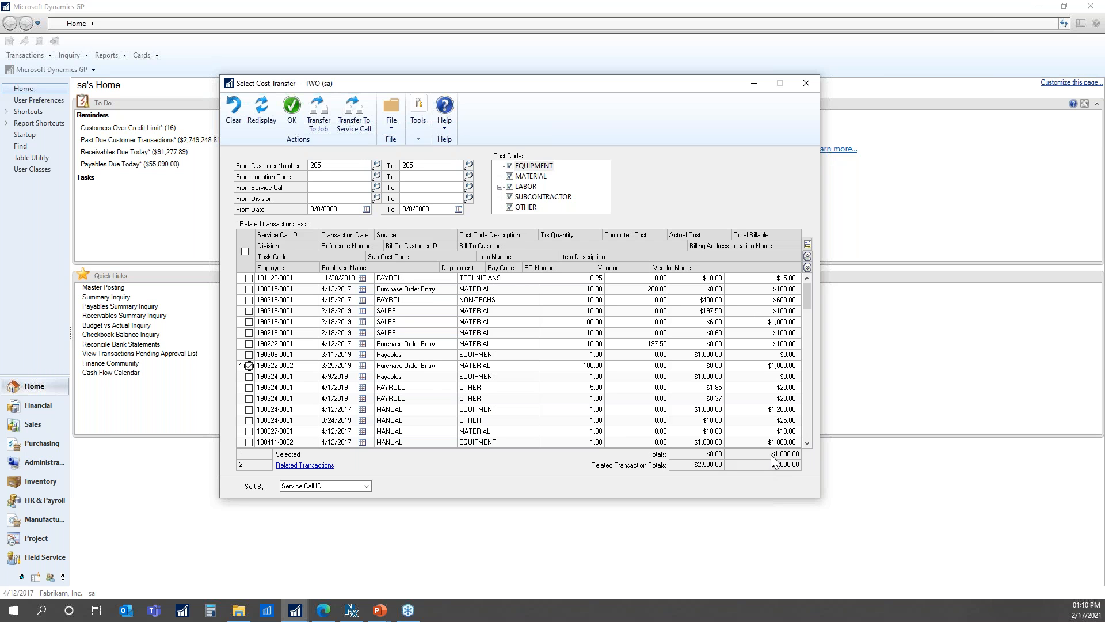
left_click(249, 289)
left_click(249, 300)
left_click(245, 251)
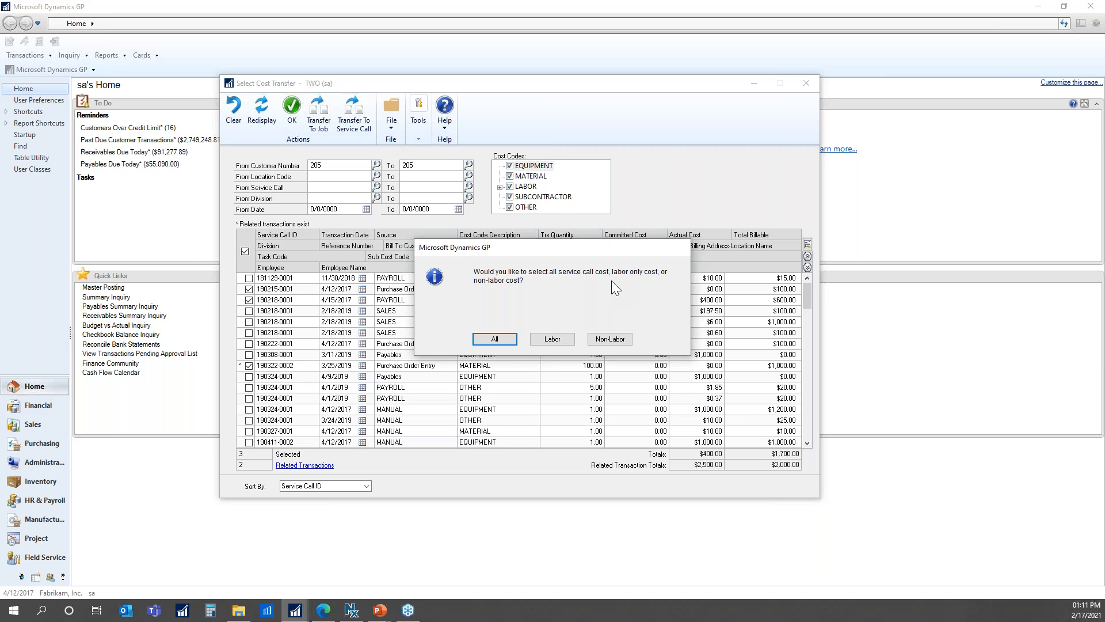
left_click(552, 339)
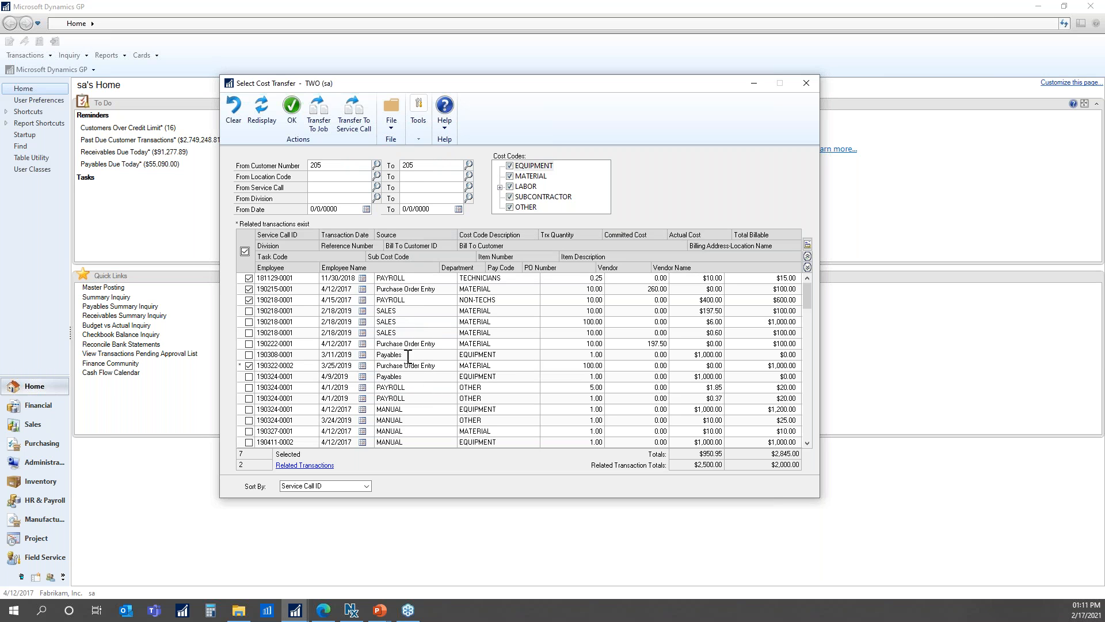
left_click(245, 250)
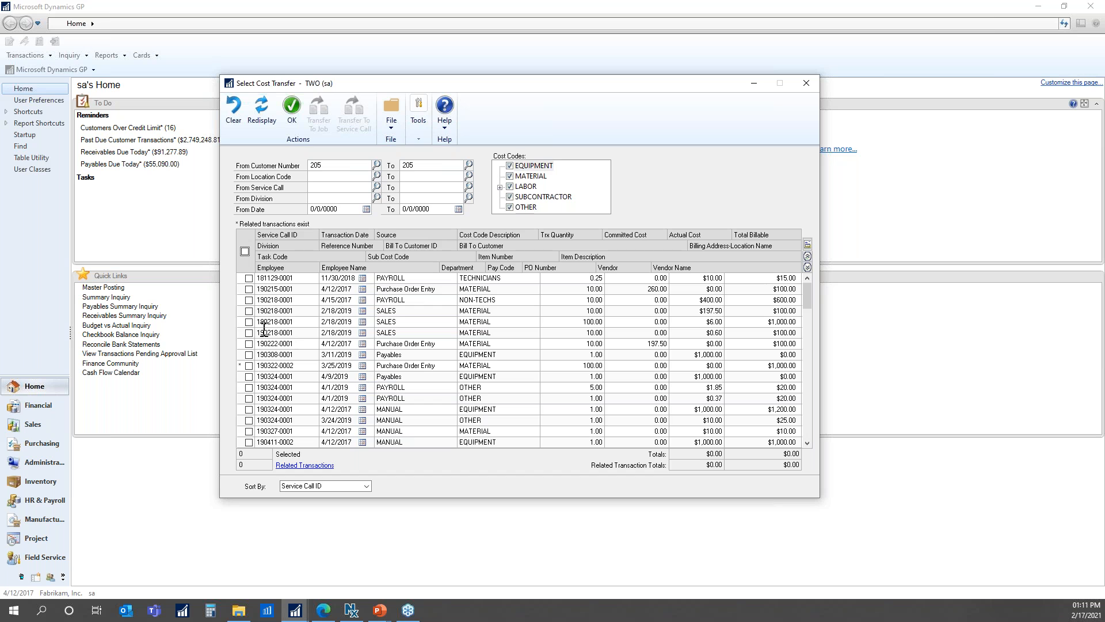
left_click(248, 321)
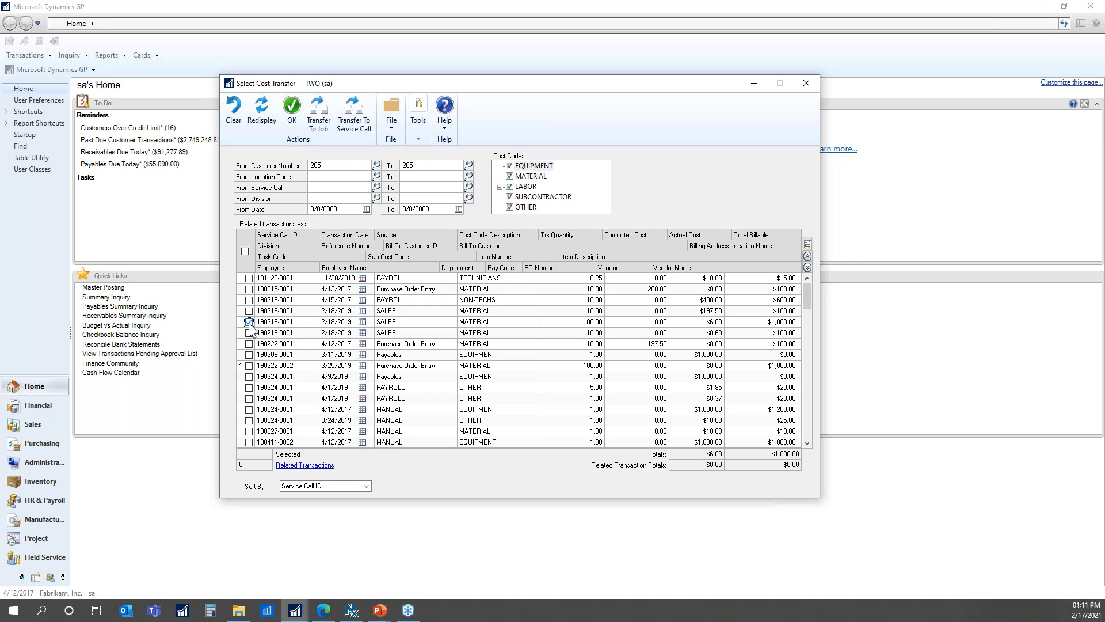
left_click(357, 115)
left_click_drag(792, 151, 679, 240)
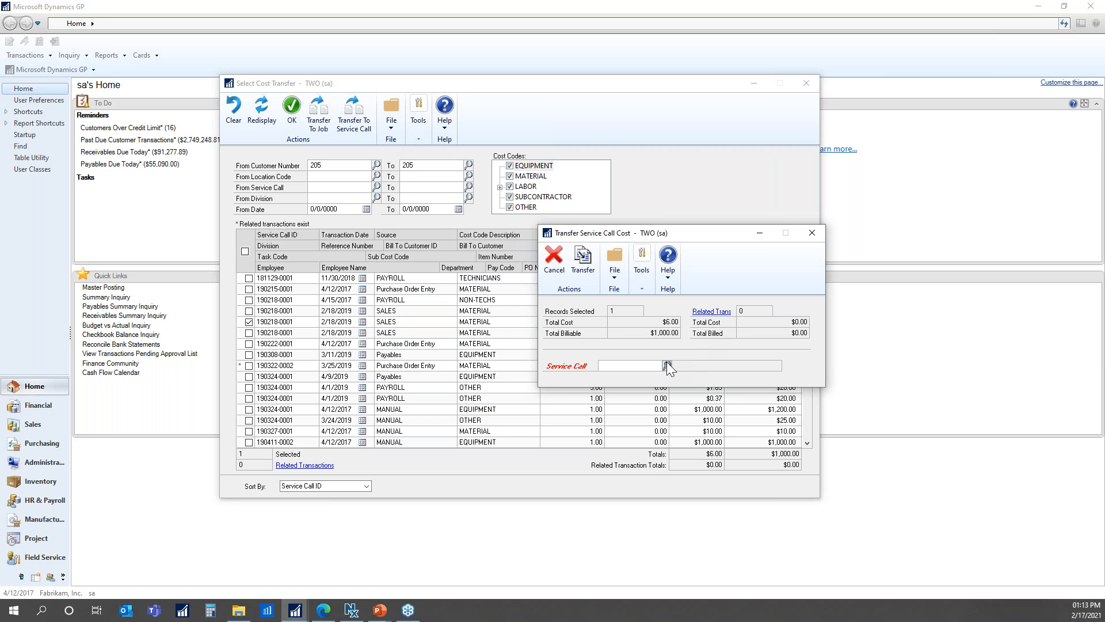
left_click(667, 362)
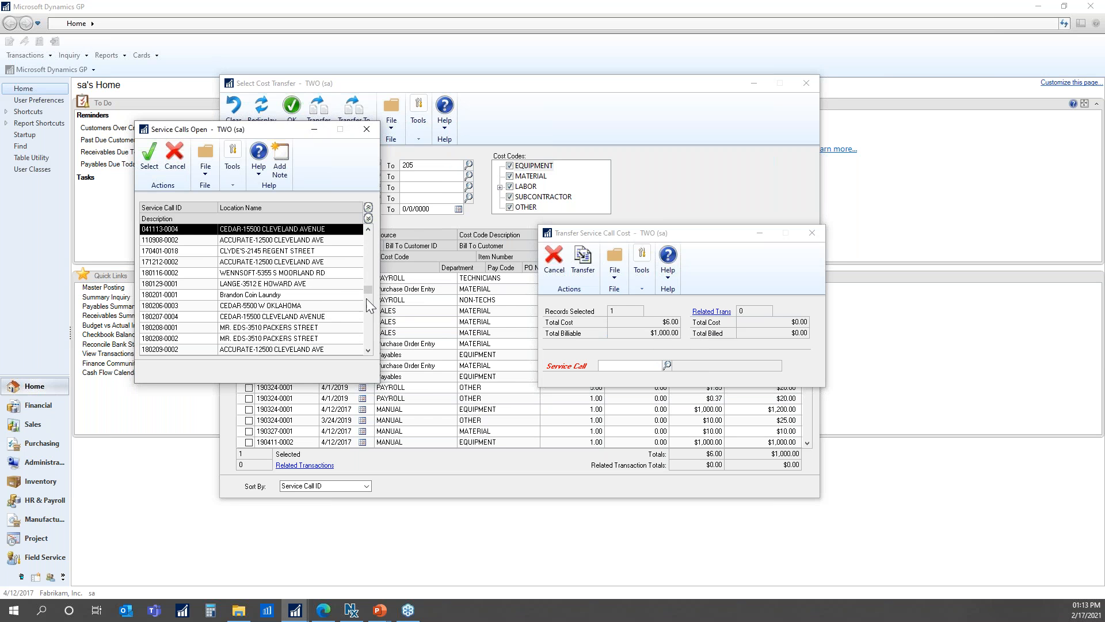
left_click_drag(372, 353, 371, 354)
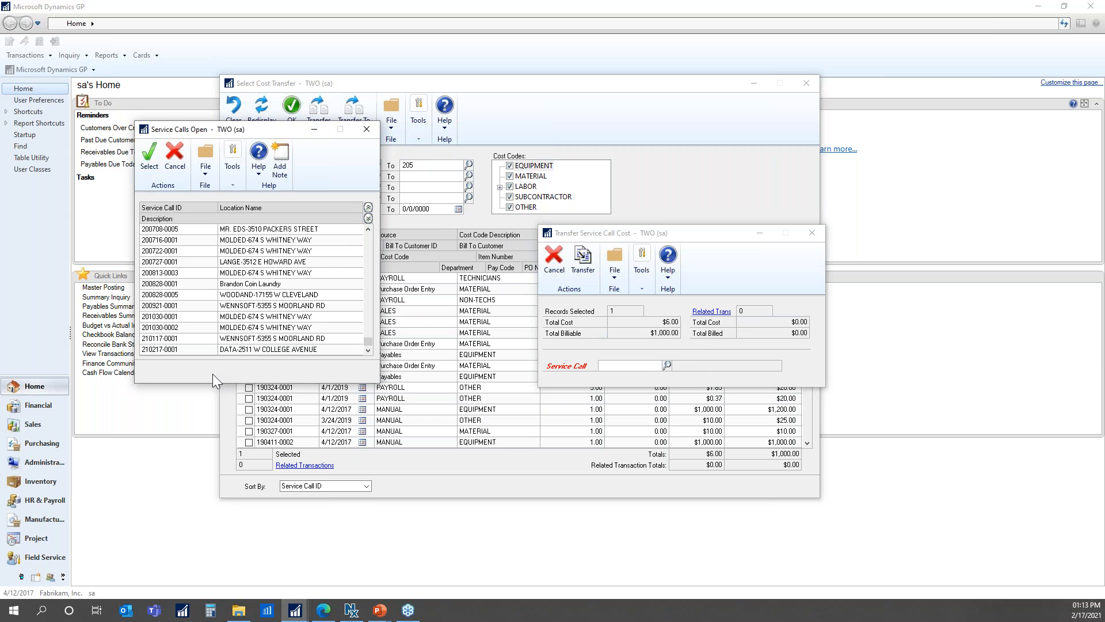
double_click(168, 350)
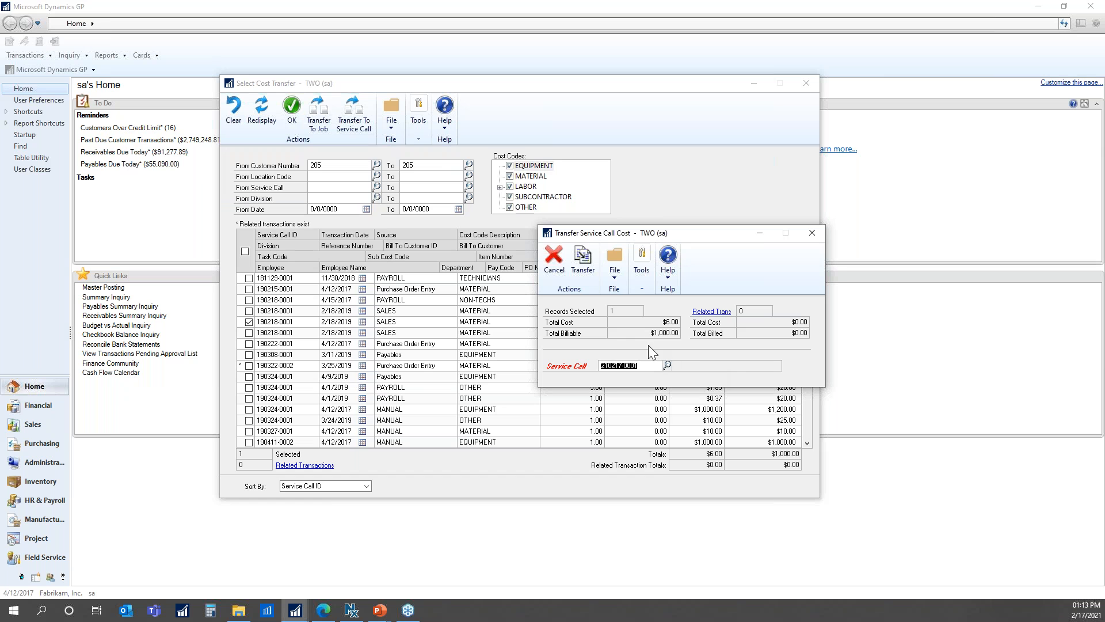
left_click(577, 269)
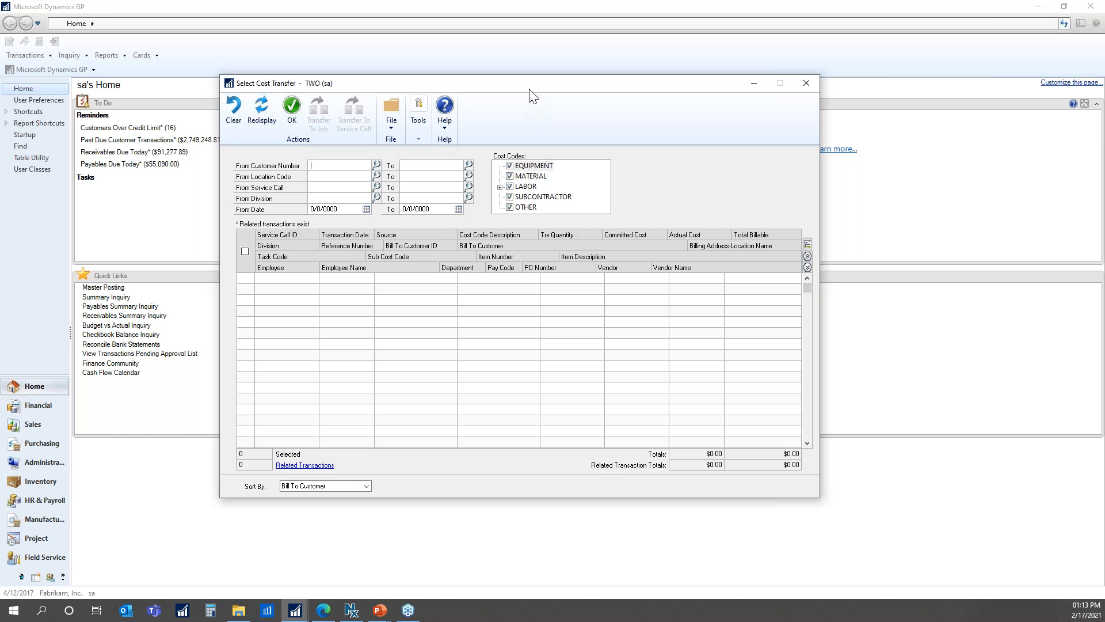
Move the cost transfer window aside and open the Service Manager window.
left_click_drag(534, 93, 677, 115)
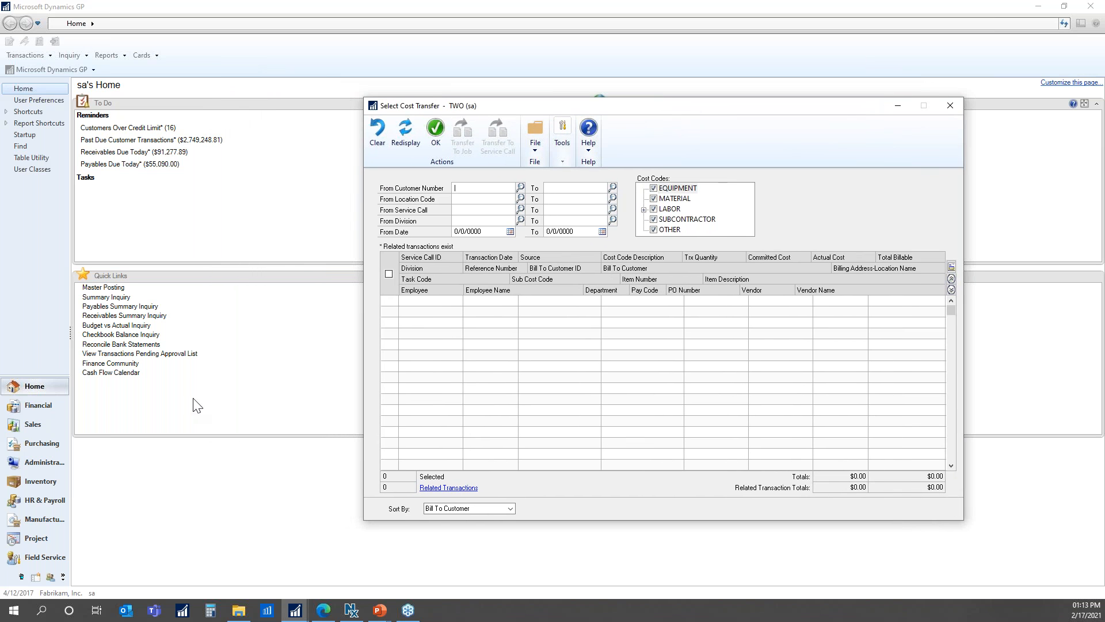
left_click(145, 55)
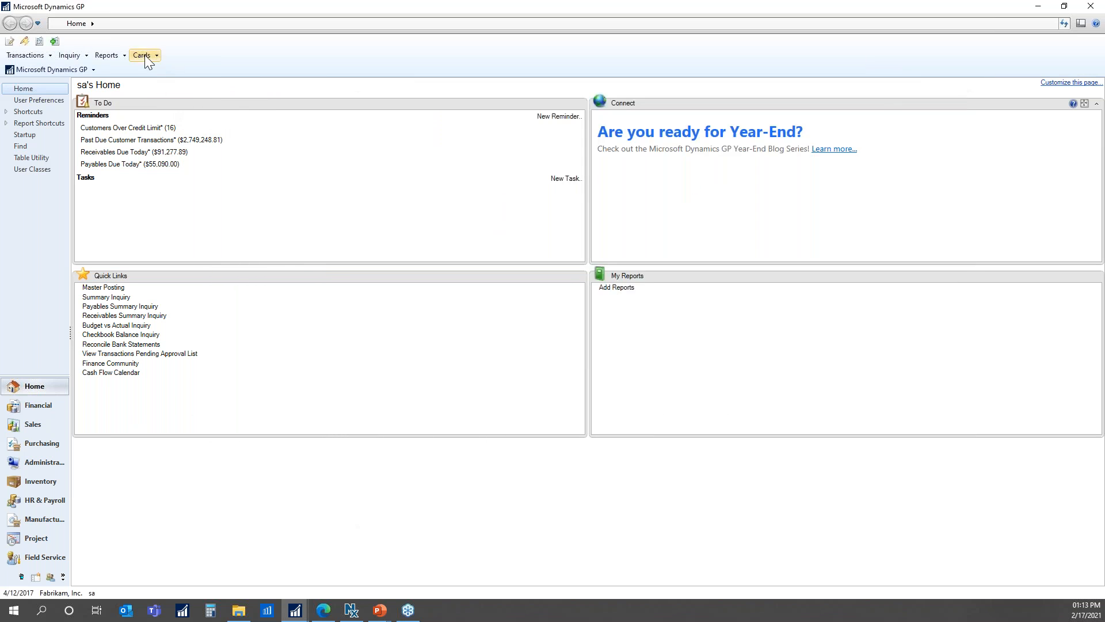
left_click(144, 54)
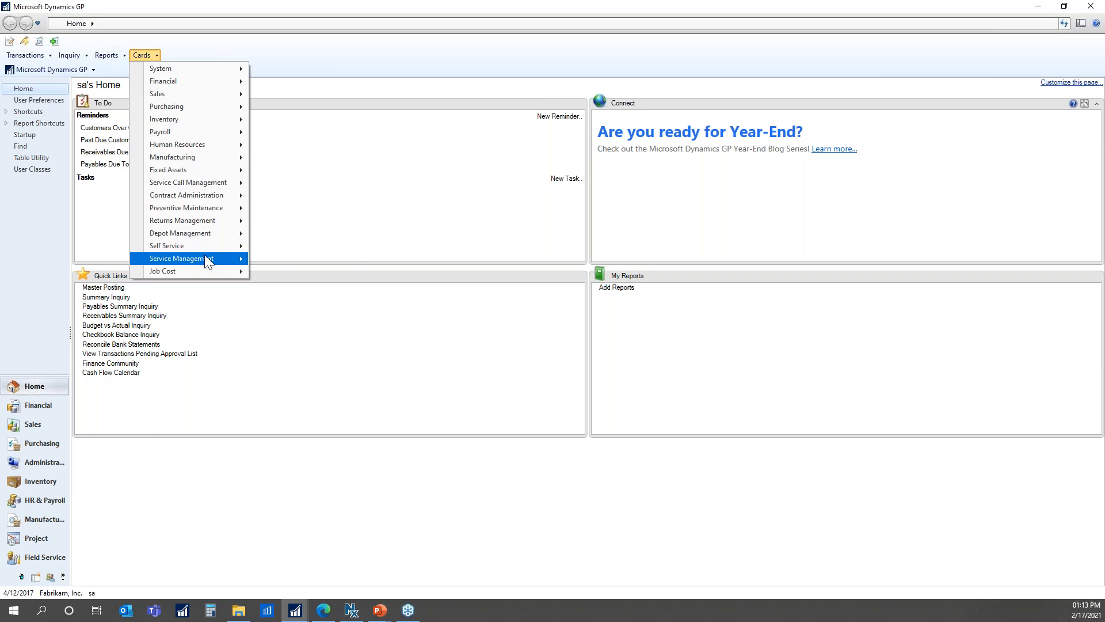
mouse_move(232, 264)
left_click(275, 259)
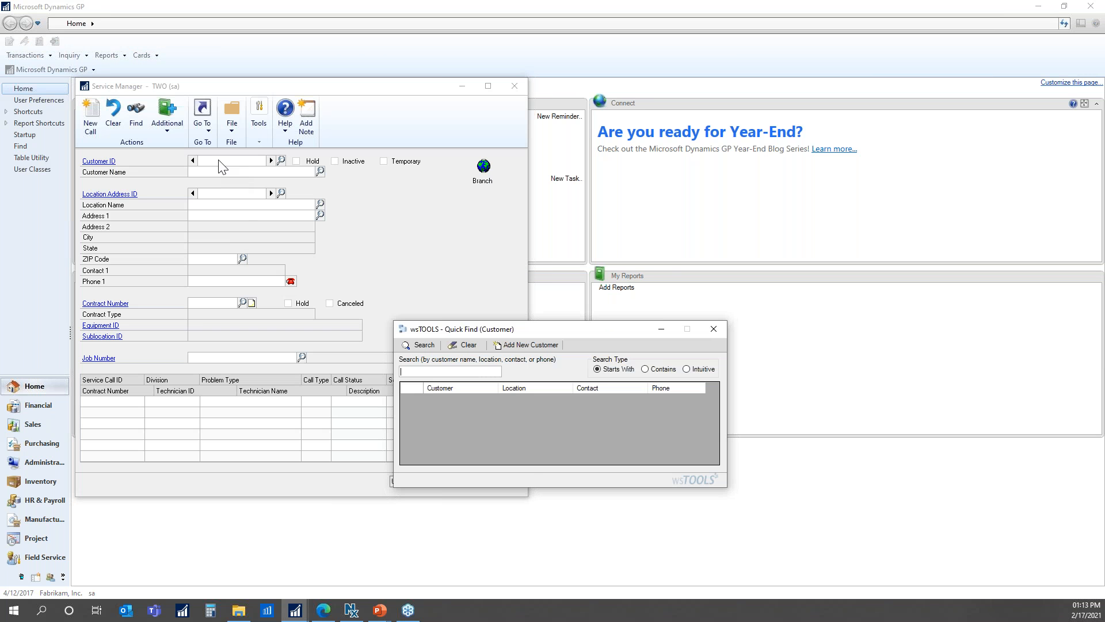
type("303")
key("Tab")
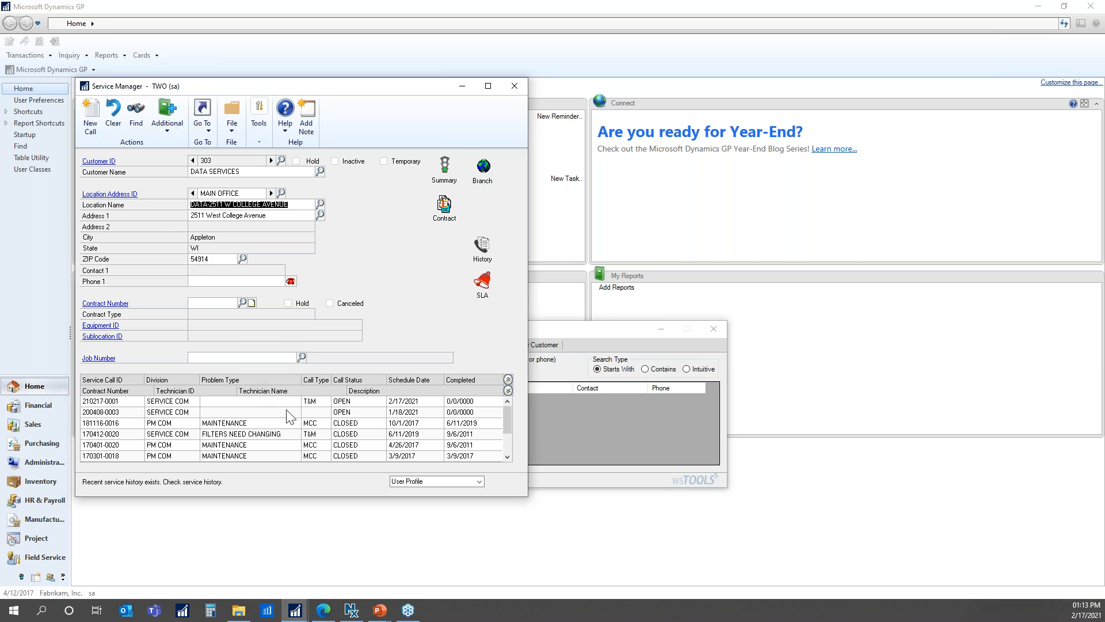
double_click(243, 401)
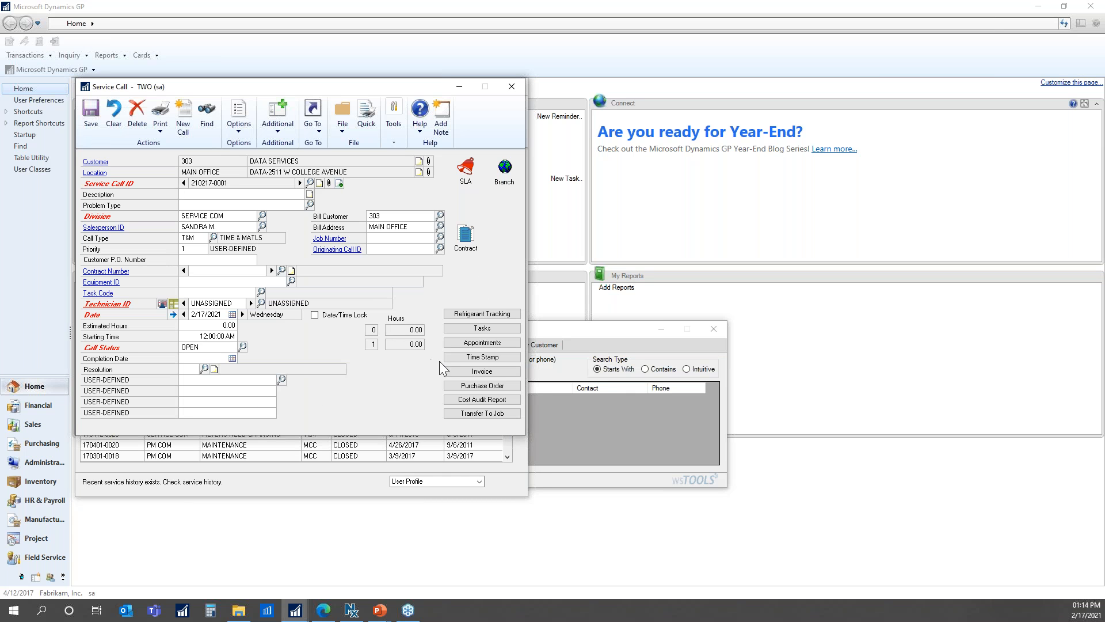
left_click(473, 371)
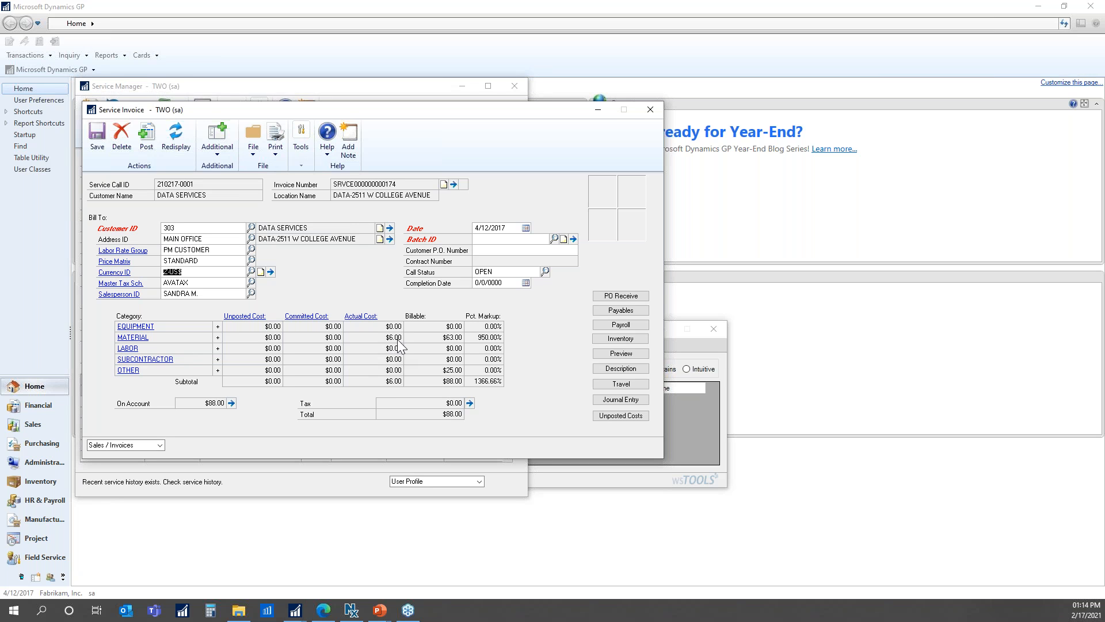
Review the expanded details of the invoice's material costs, and close the invoice without saving it in a batch.
left_click(139, 340)
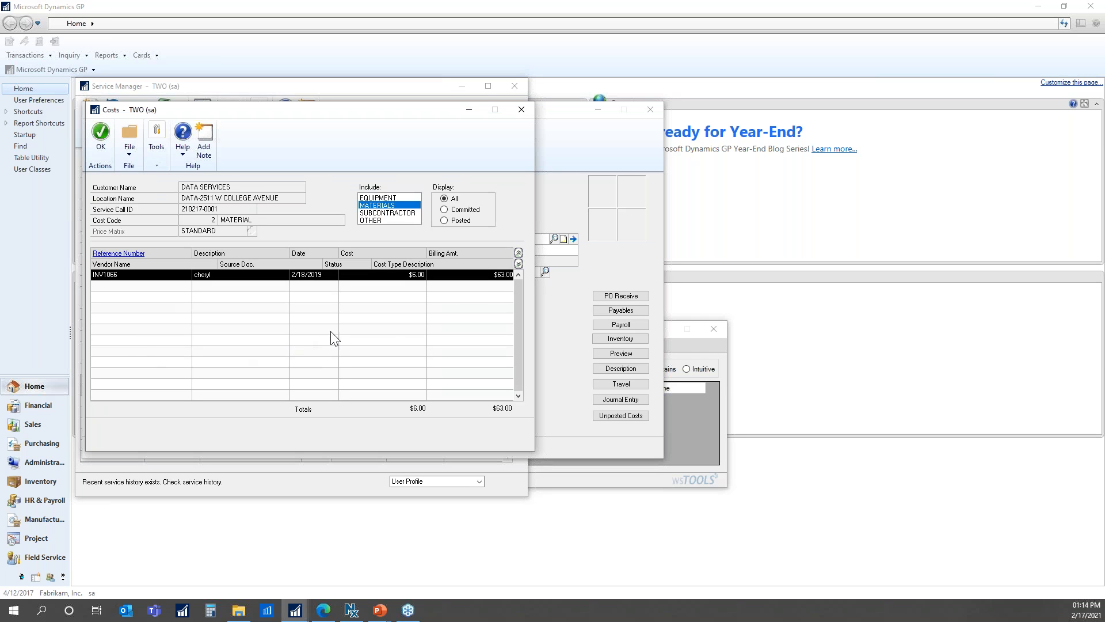
left_click(518, 263)
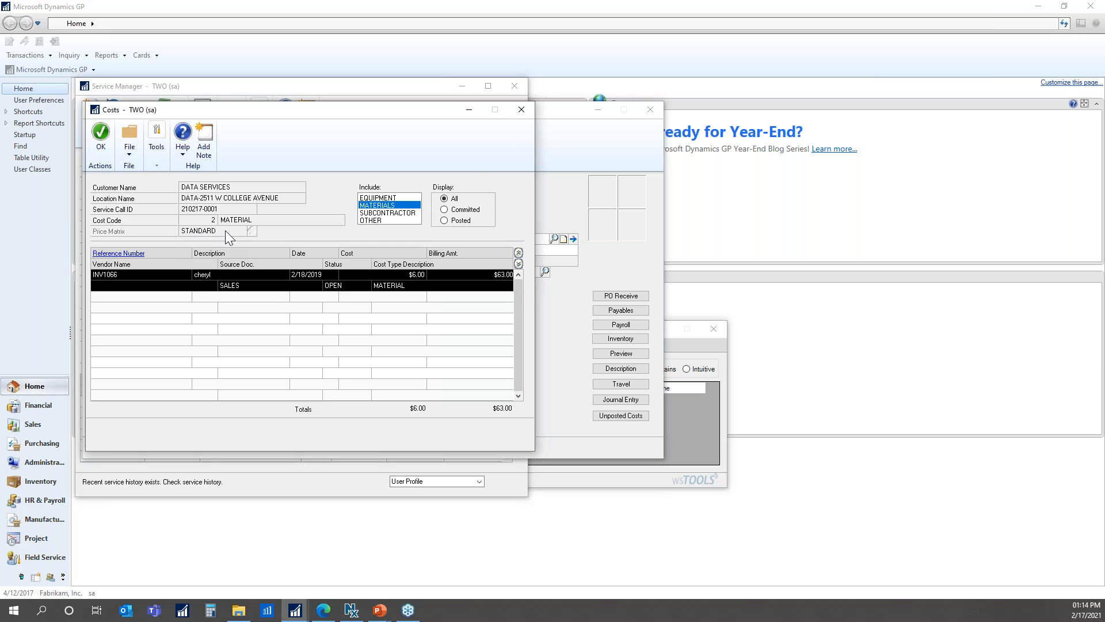
left_click(523, 112)
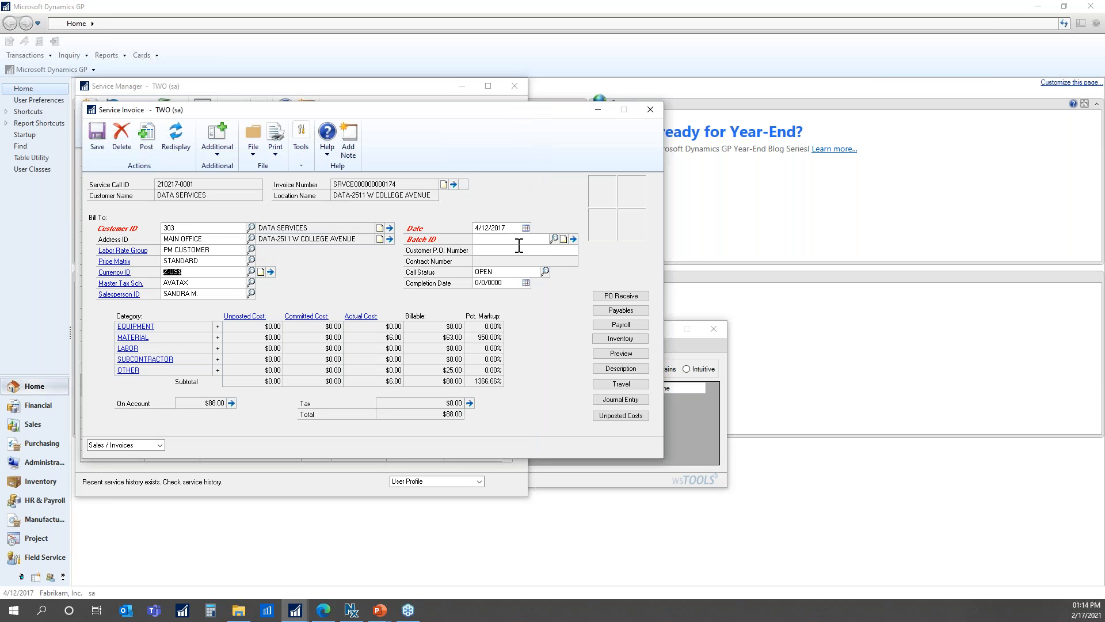
left_click(650, 109)
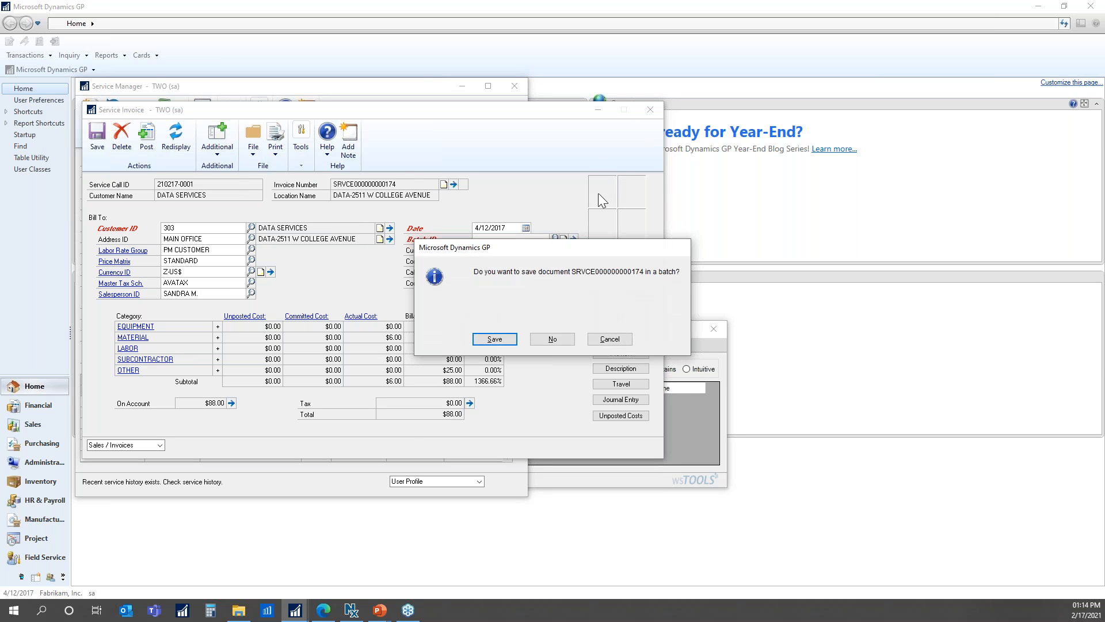
left_click(554, 340)
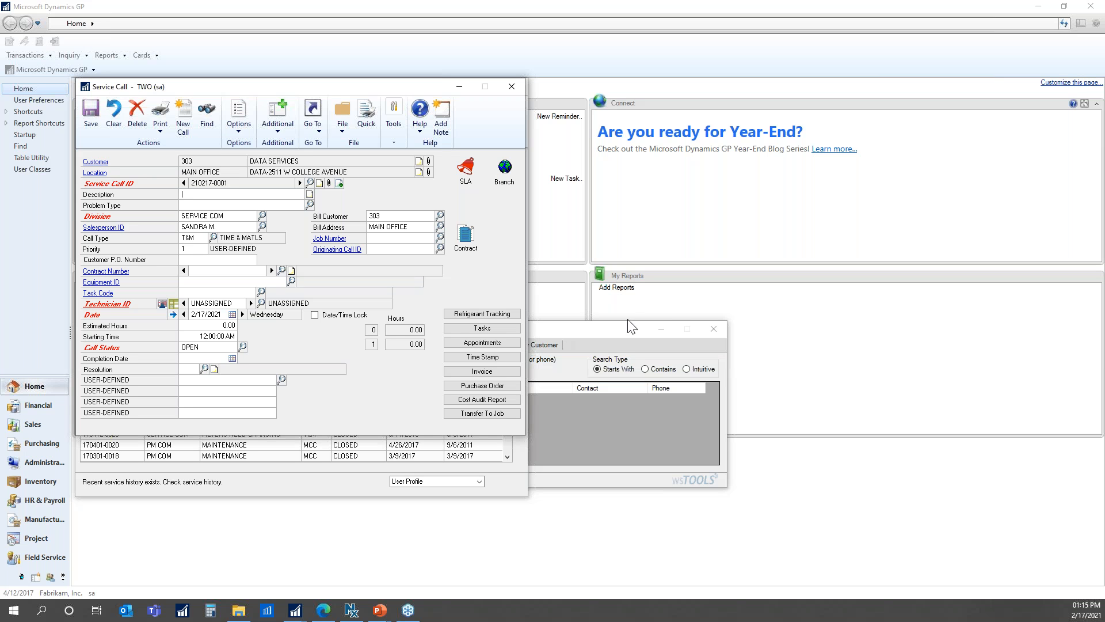
Close the customer Quick Find, Service Call and Service Manager windows.
left_click(716, 332)
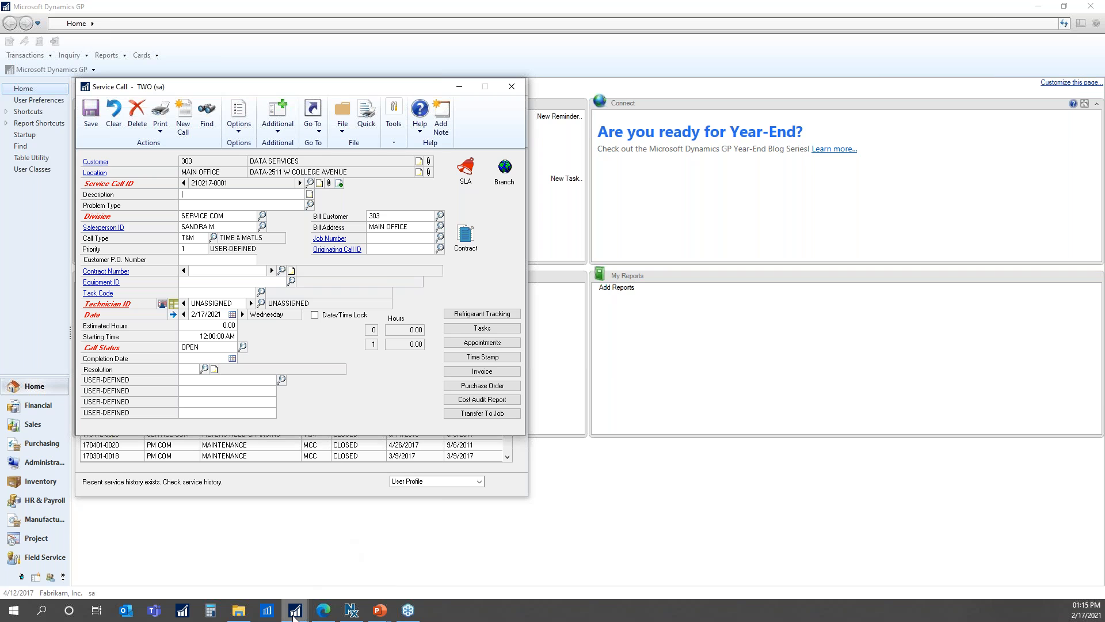
mouse_move(294, 614)
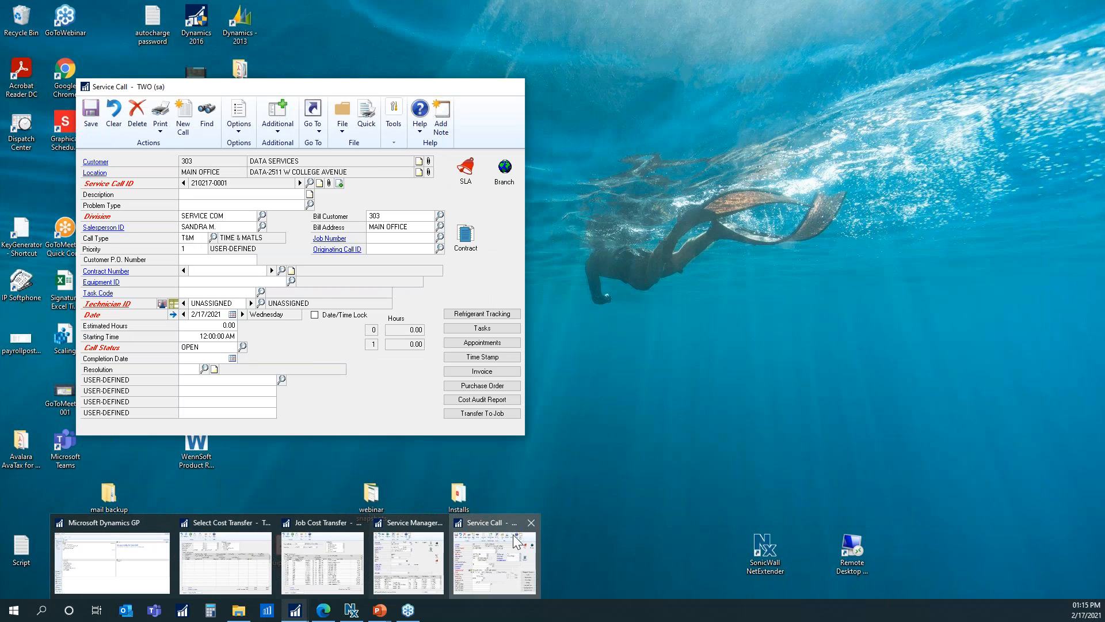
left_click(517, 541)
left_click(515, 86)
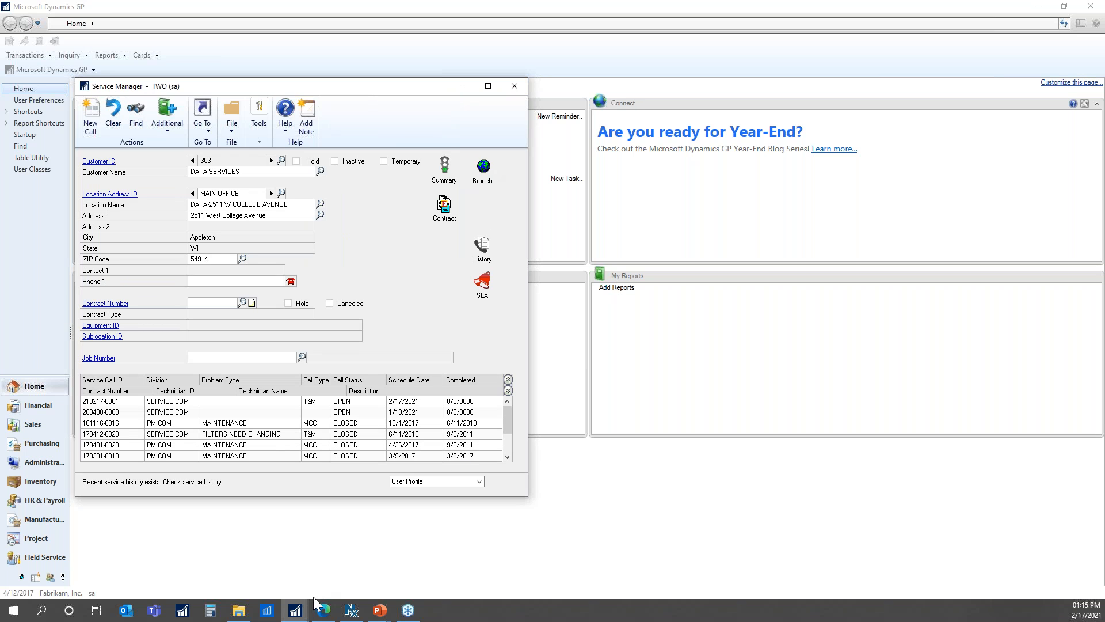
mouse_move(299, 610)
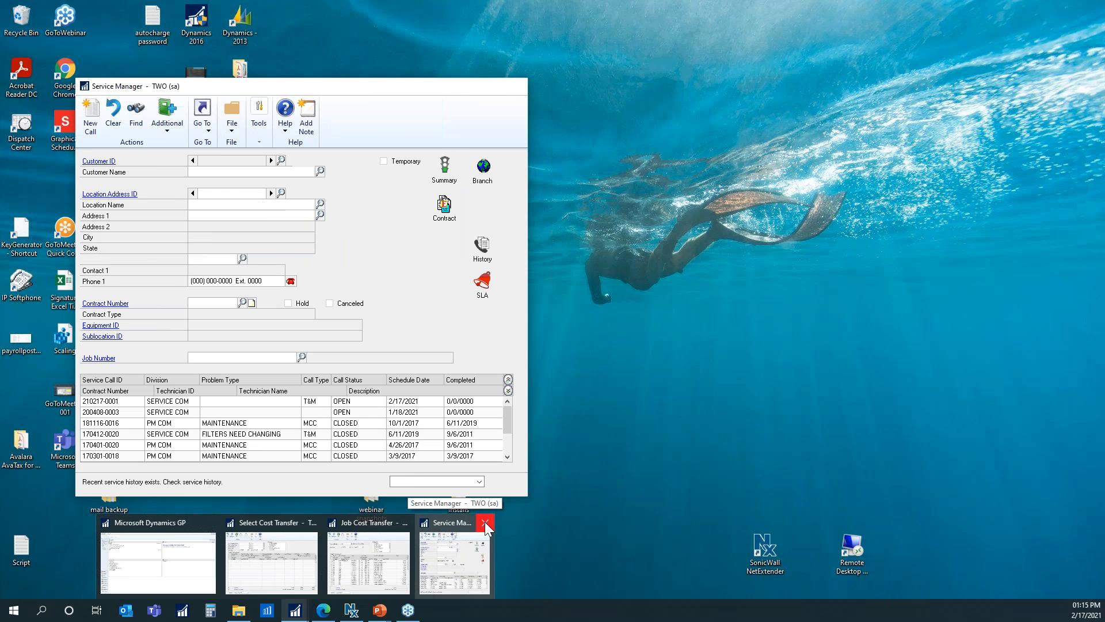
left_click(484, 521)
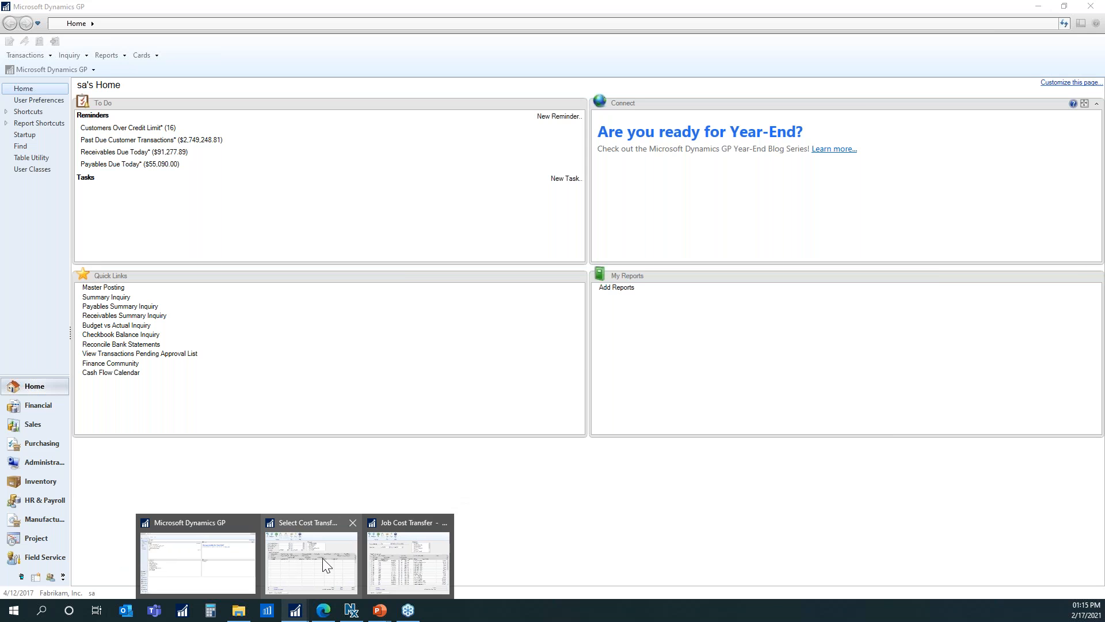
left_click(322, 557)
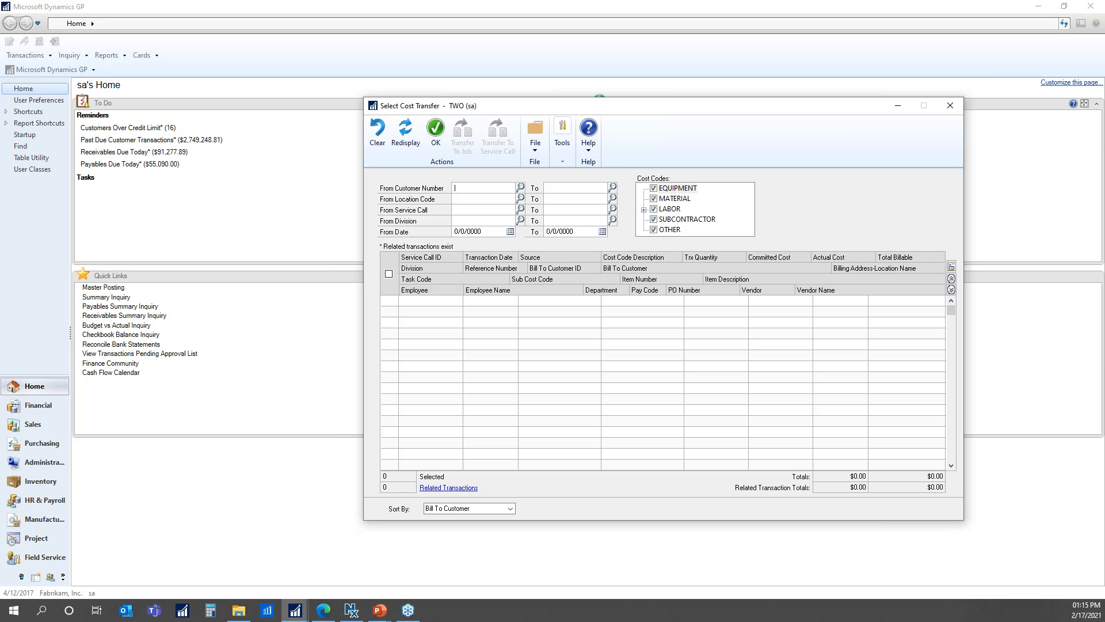
key("Tab")
left_click(407, 144)
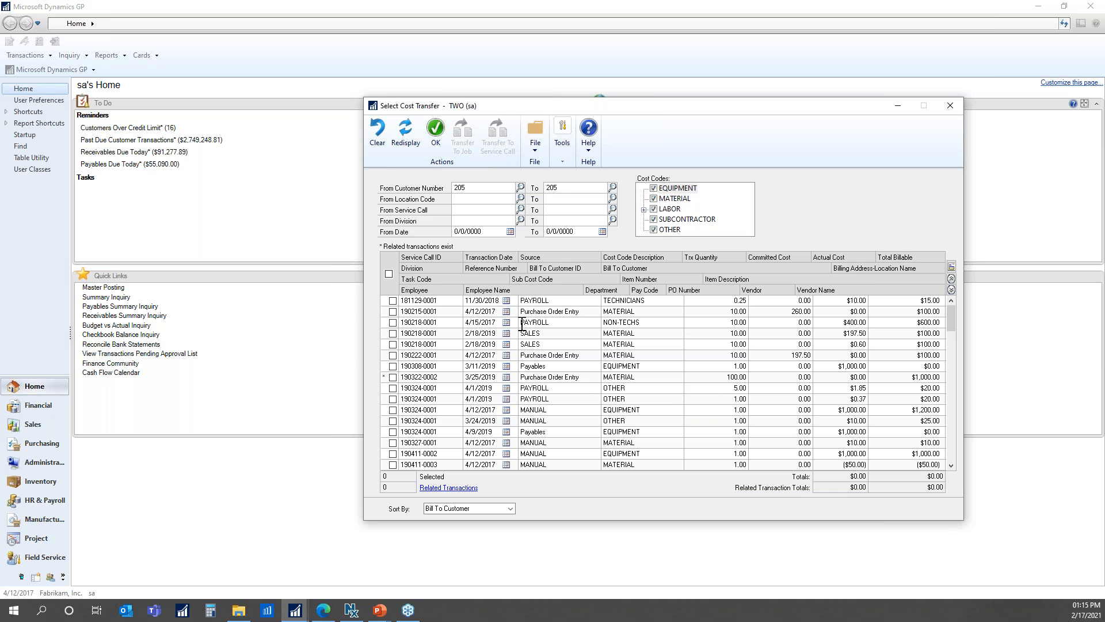
left_click(393, 333)
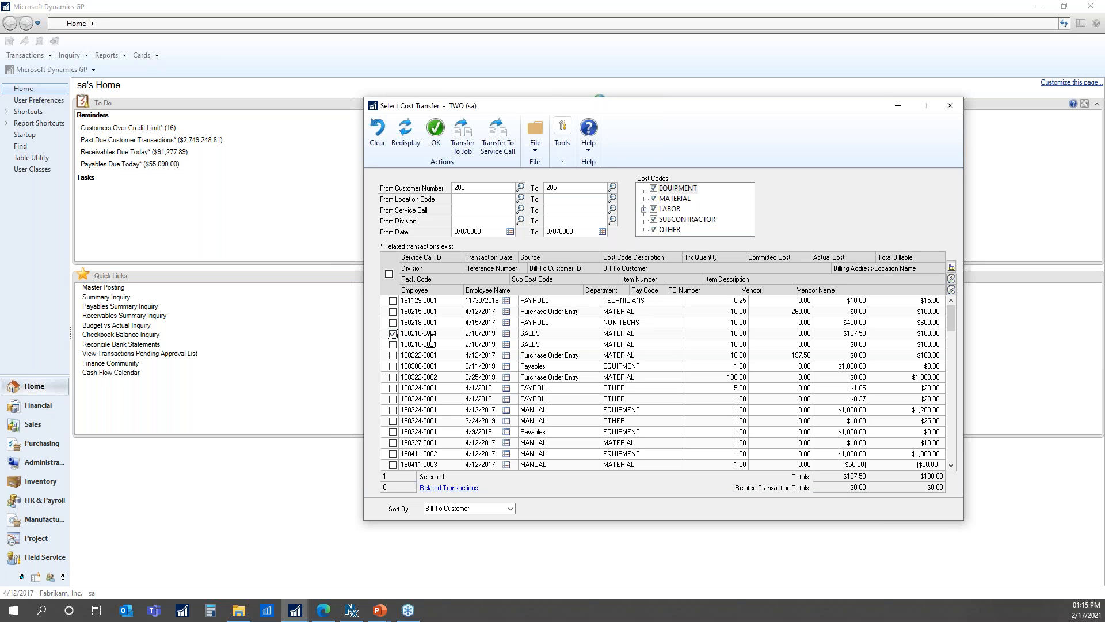
Start a transfer of the marked cost to a job, and choose TRANSFER1 as the target job.
left_click(463, 141)
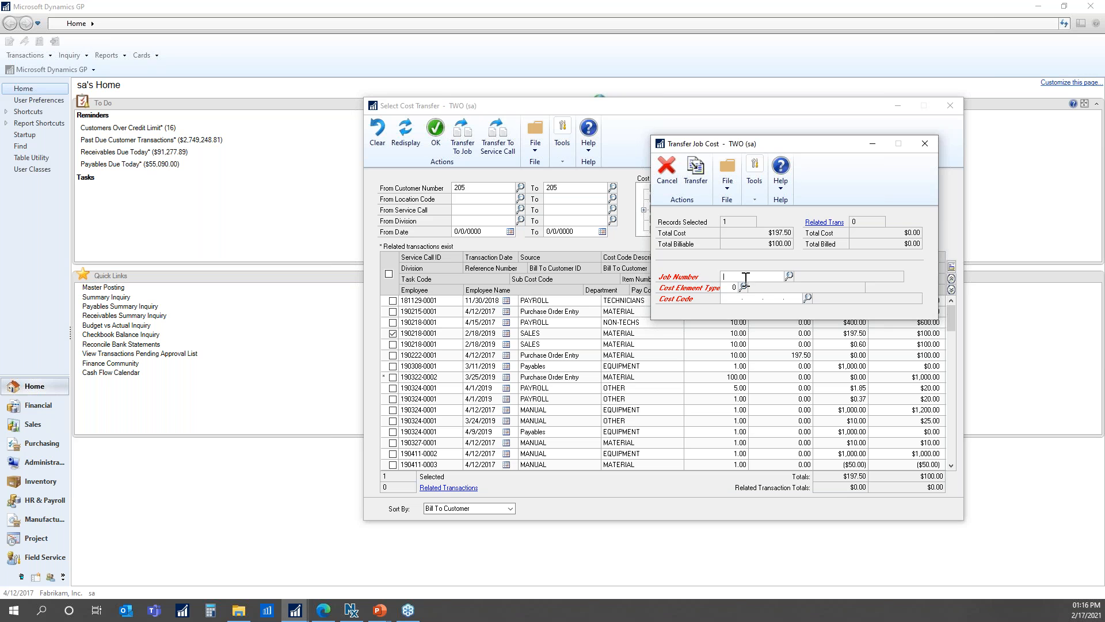
left_click(789, 277)
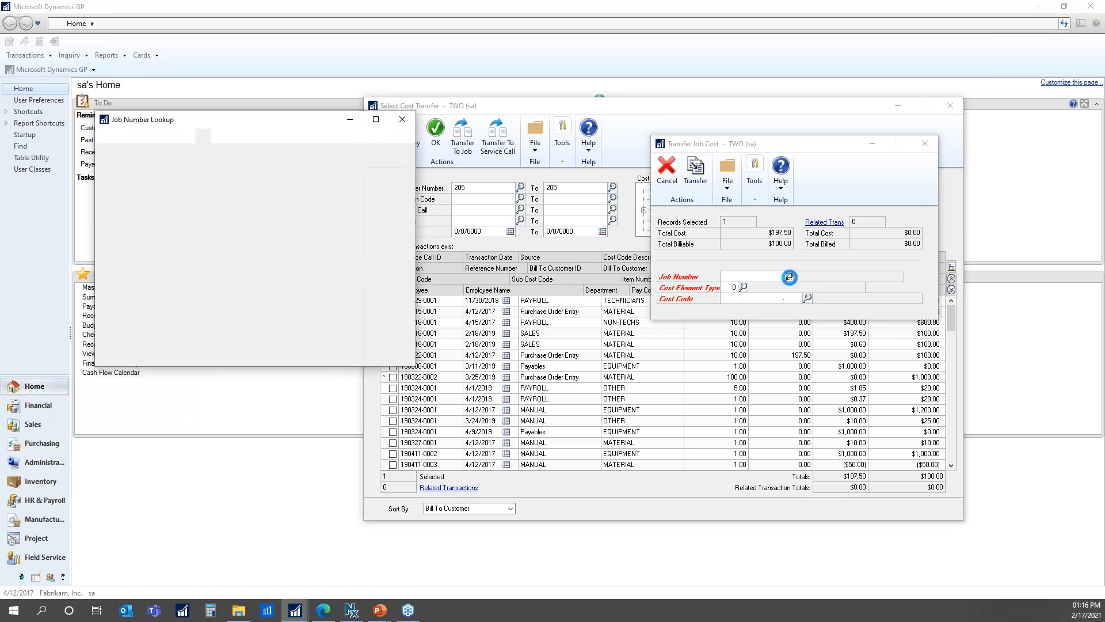
left_click_drag(403, 264, 398, 358)
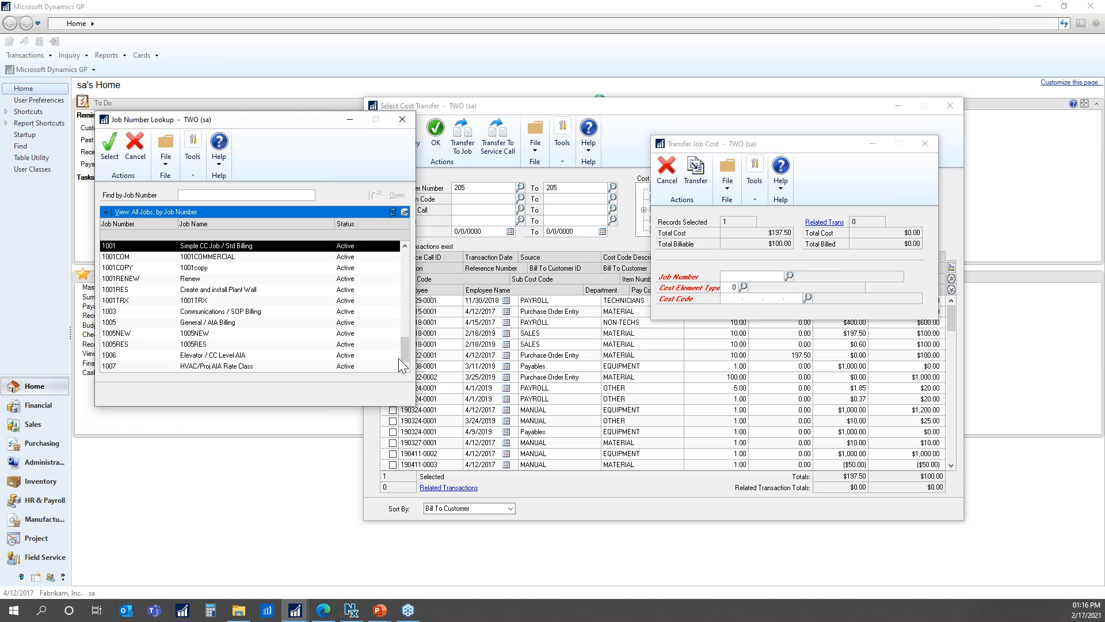
left_click(201, 346)
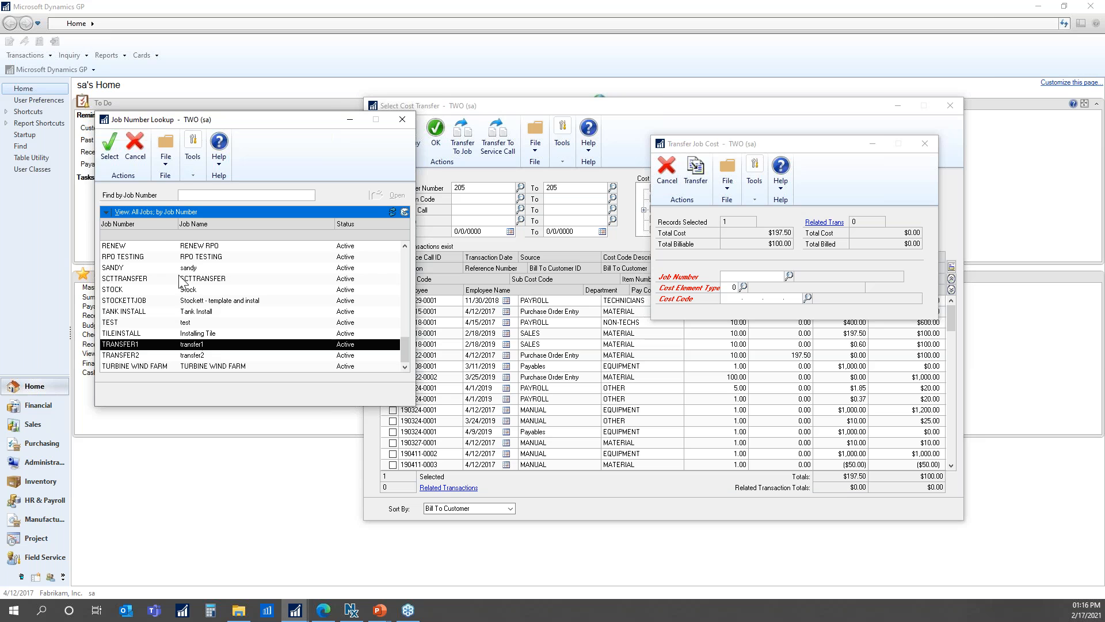
left_click(109, 147)
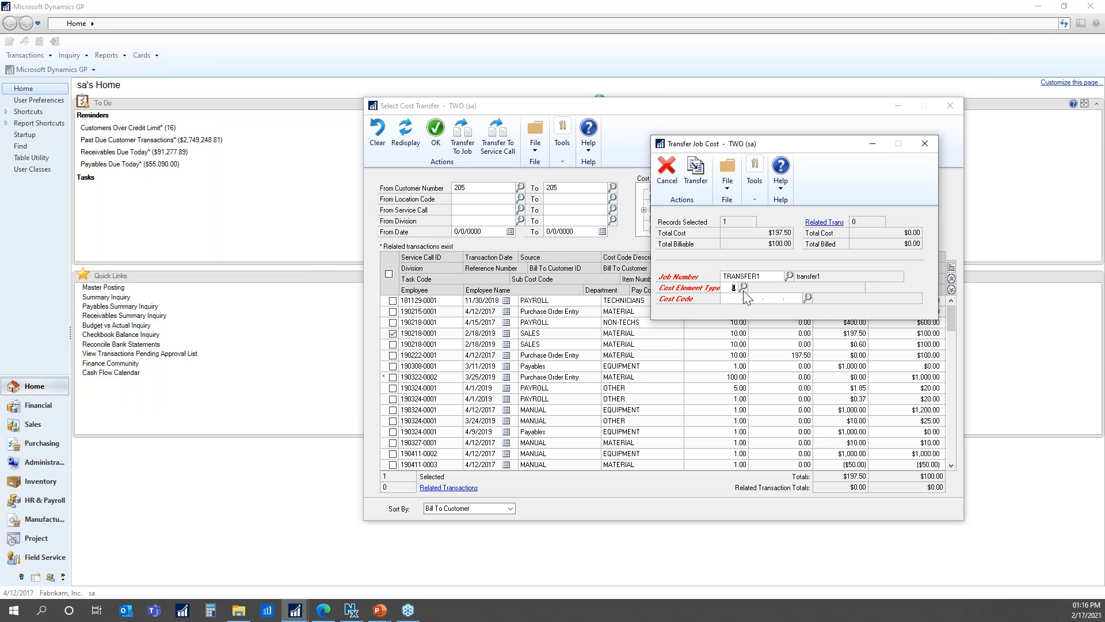
Assign cost element type 2 and Misc Materials cost code 21-1300-001, and close both service cost transfer windows without transferring.
type("2")
key("Tab")
left_click(807, 298)
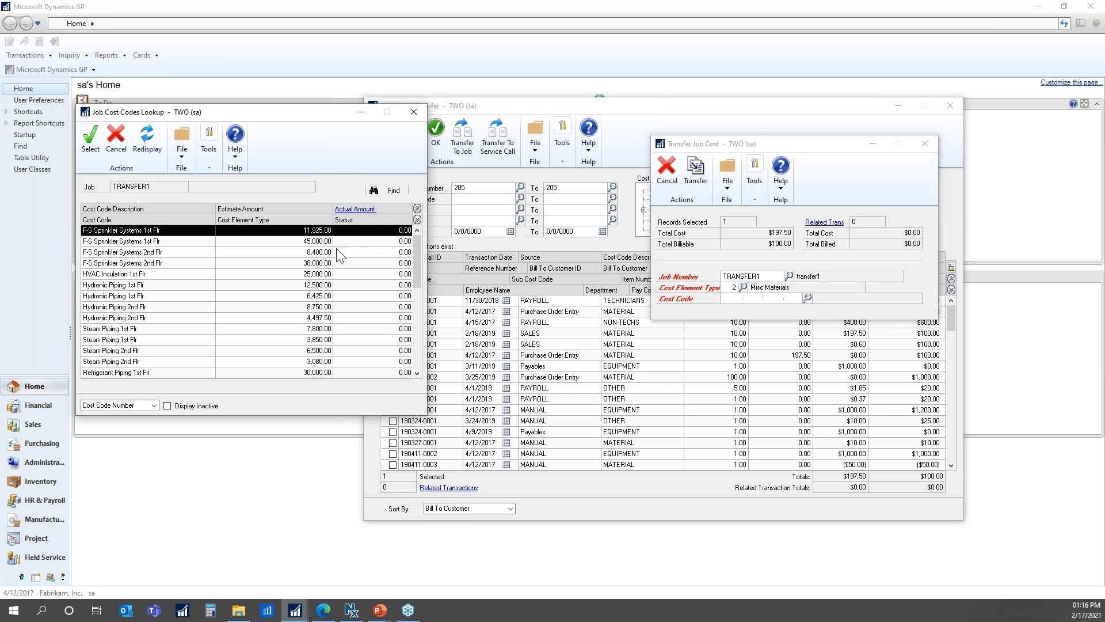
left_click(418, 219)
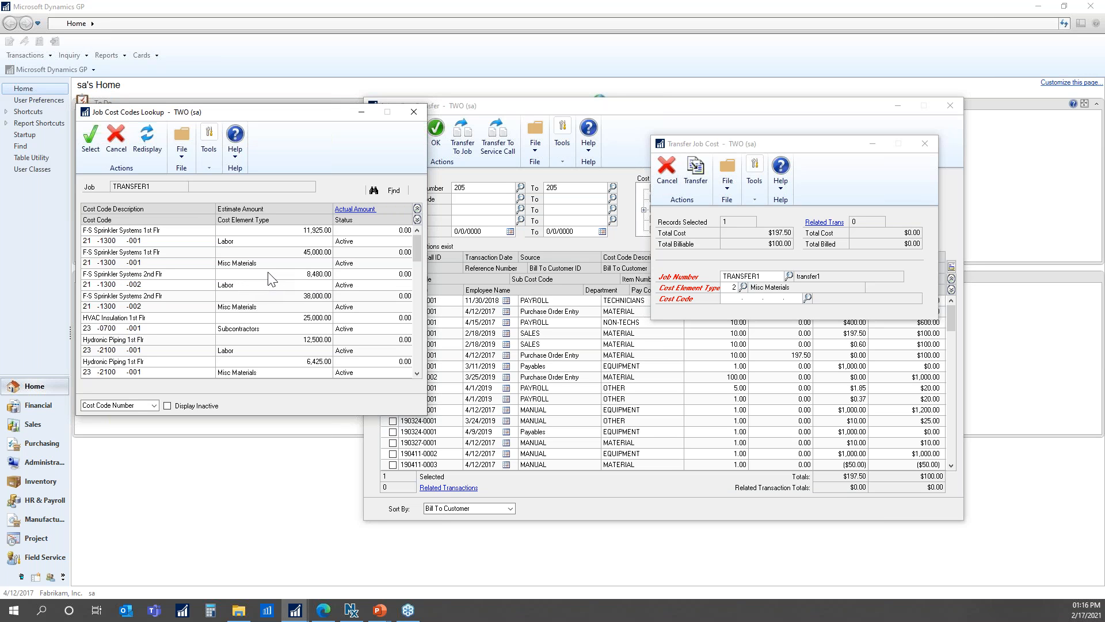
left_click(248, 264)
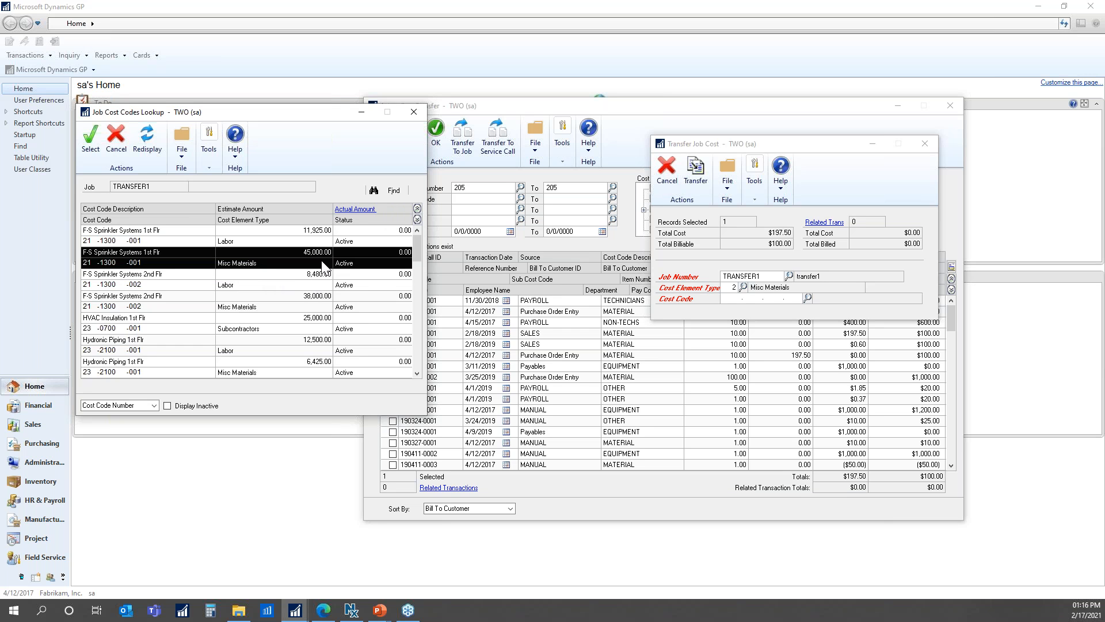
left_click(92, 144)
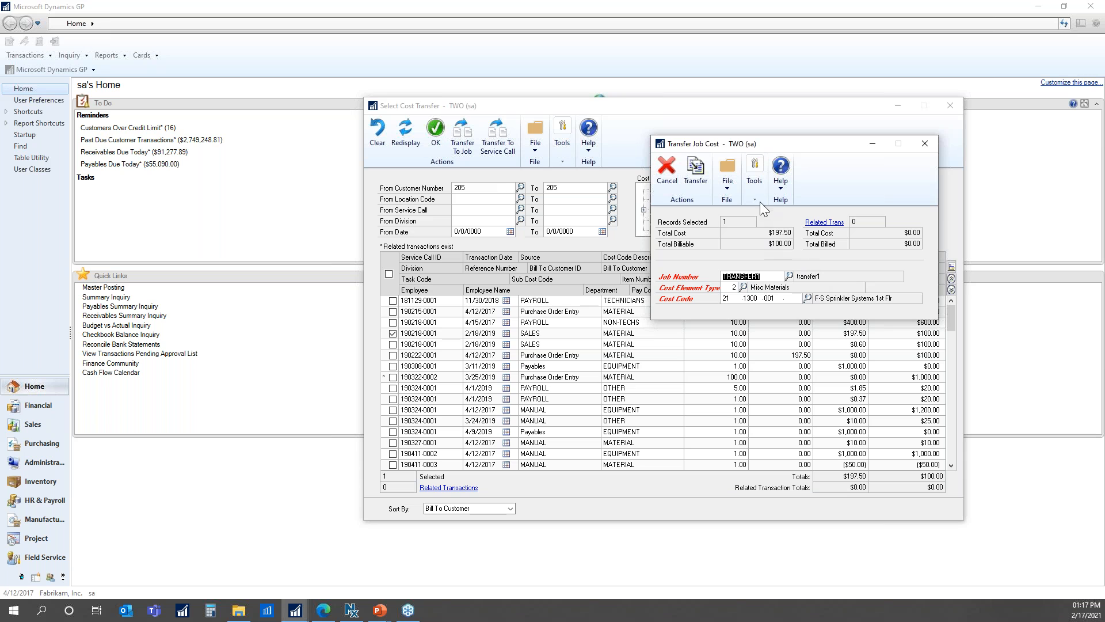
left_click(925, 145)
left_click(949, 109)
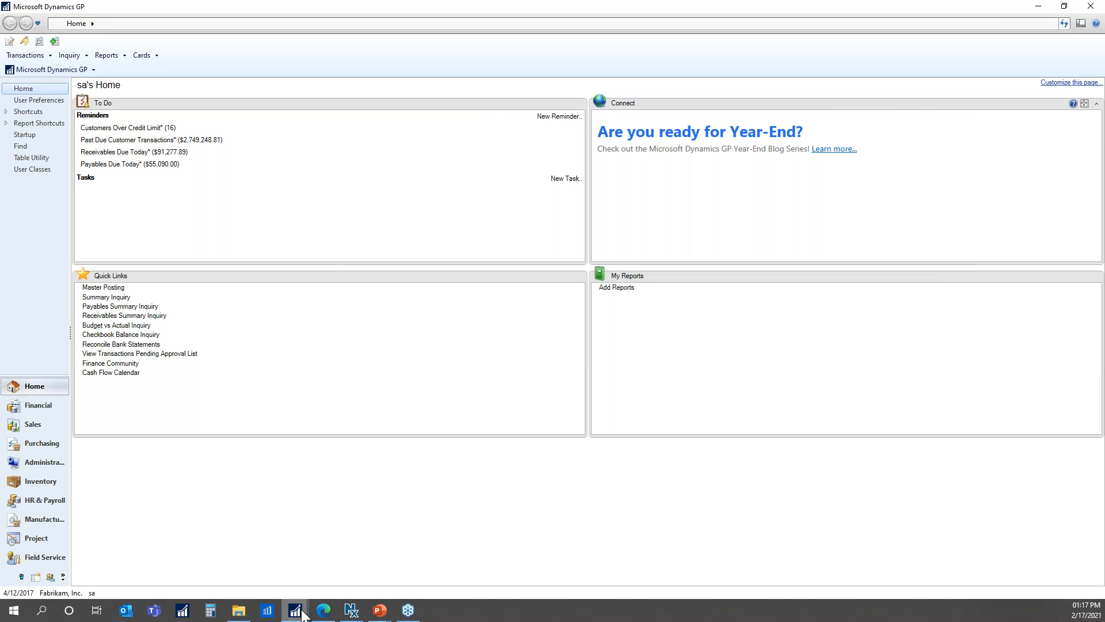
Bring up the Job Cost Transfer window for job 1001, reposition it, and review its cost element filter.
mouse_move(302, 611)
left_click(347, 567)
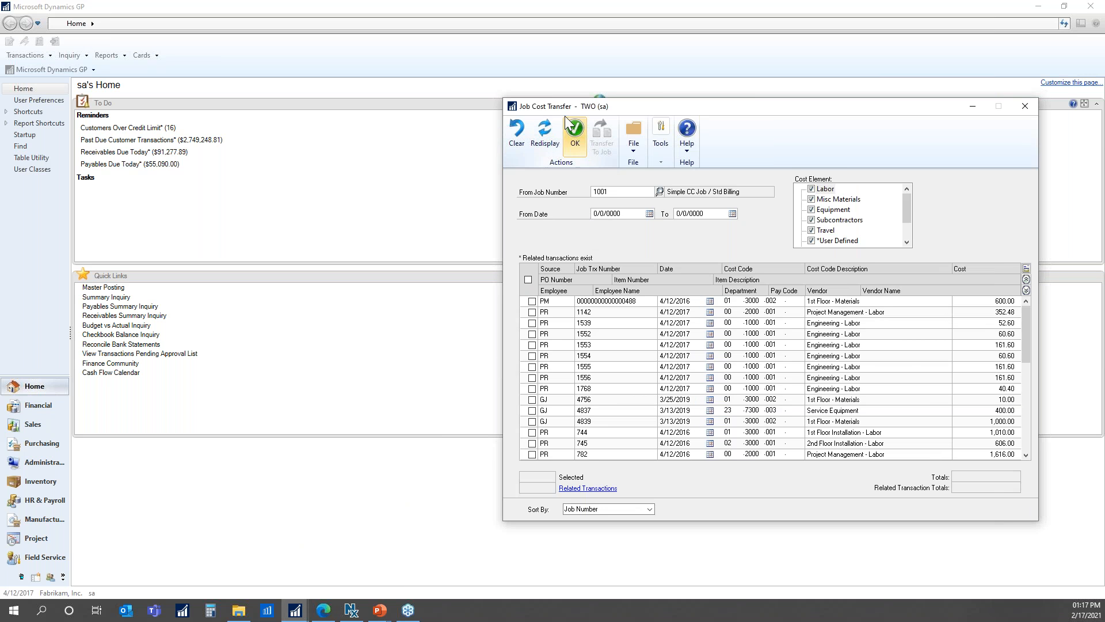
left_click_drag(551, 106, 399, 102)
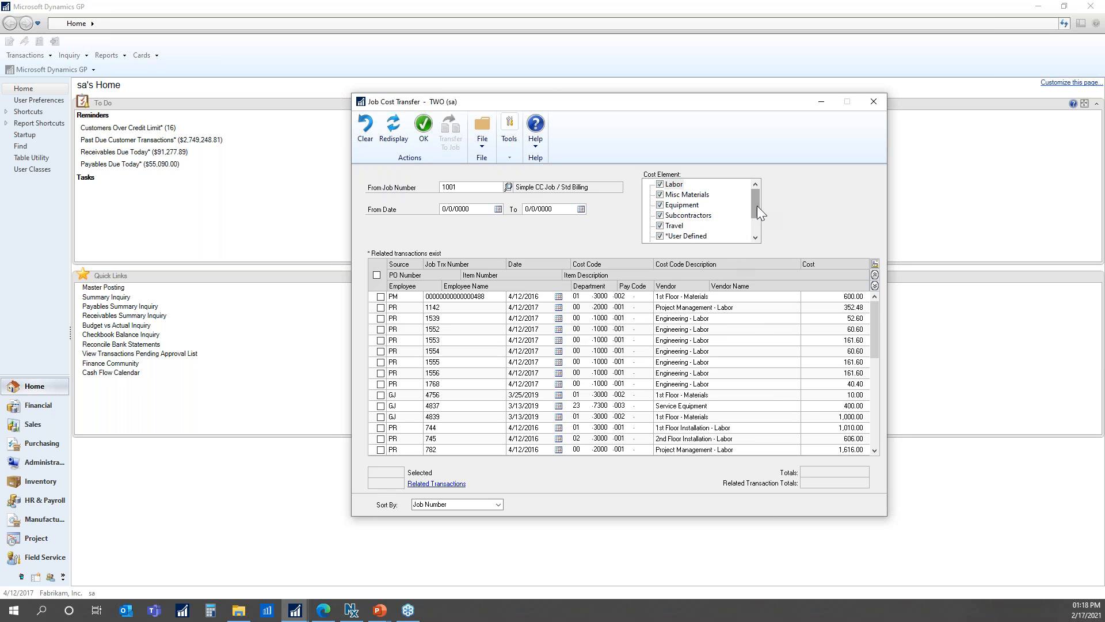
mouse_move(758, 205)
left_mouse_down()
mouse_move(756, 220)
mouse_move(755, 194)
left_mouse_up()
Mark all non-labor costs of job 1001 and clear the selection, and expand and collapse the transaction details.
left_click(377, 277)
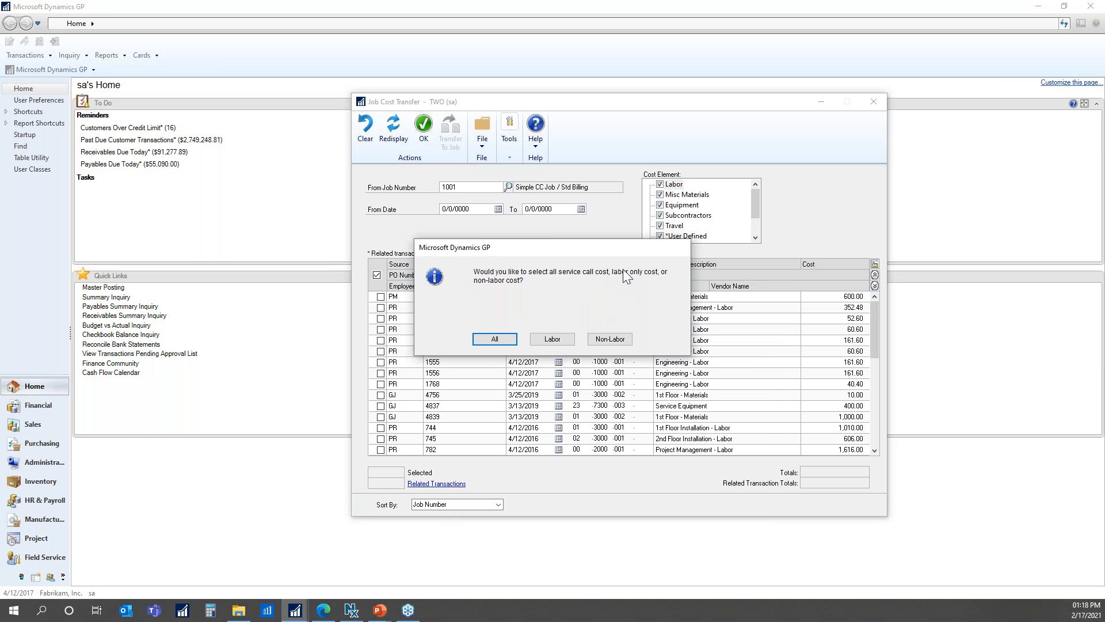
left_click(611, 340)
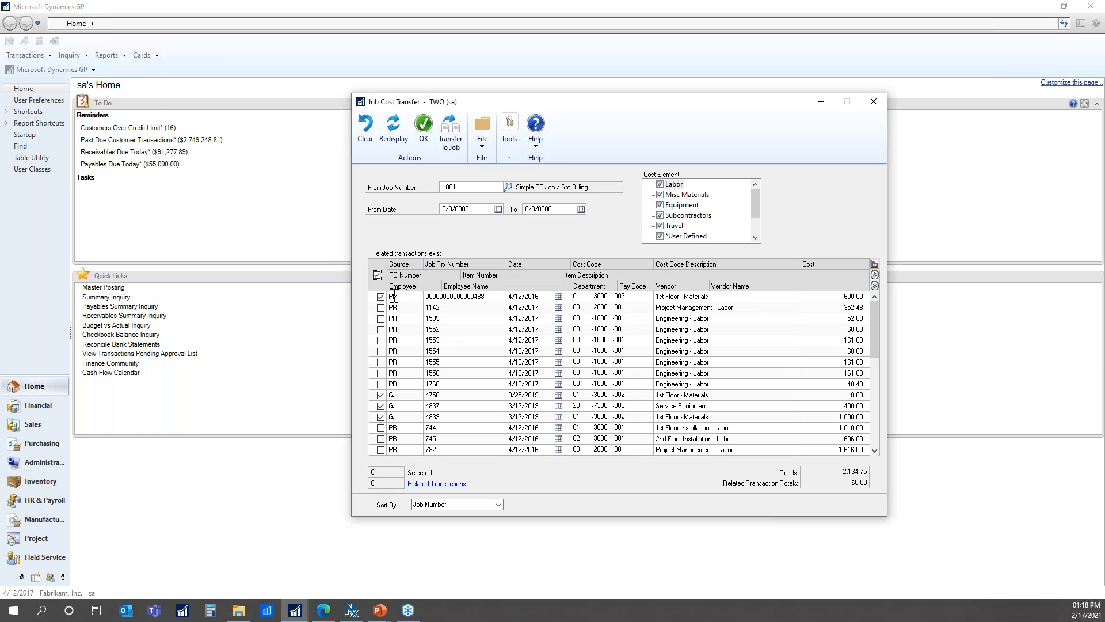
left_click(377, 275)
left_click(875, 285)
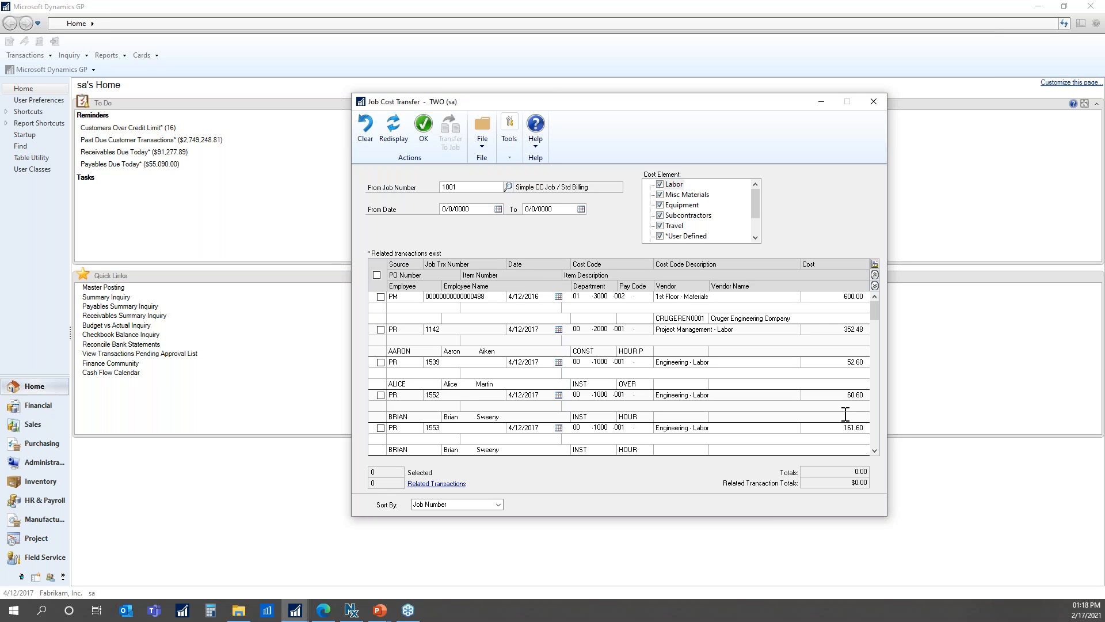
left_click(875, 276)
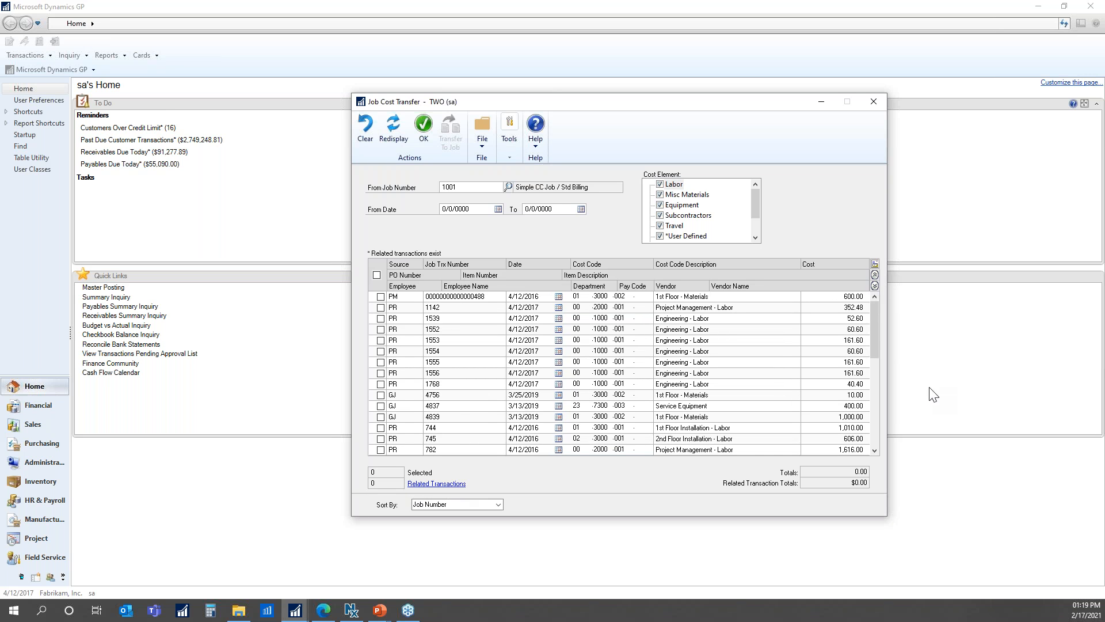
Select the PO2097 cost of job 1001, and review the expanded details of its related transactions.
left_click_drag(876, 340, 880, 430)
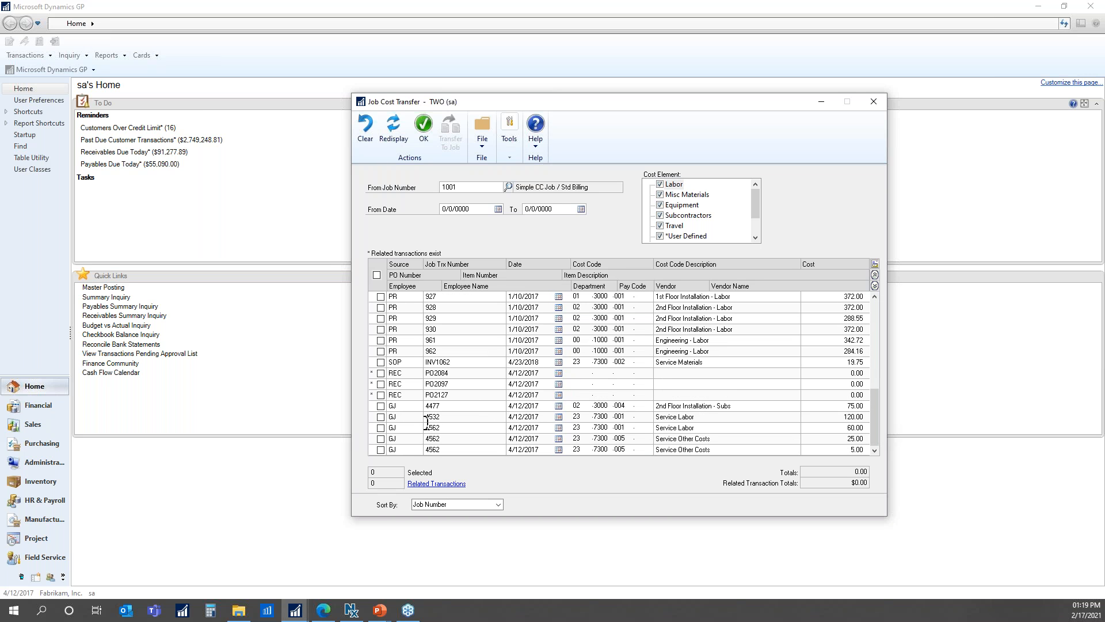
left_click(381, 384)
left_click(444, 483)
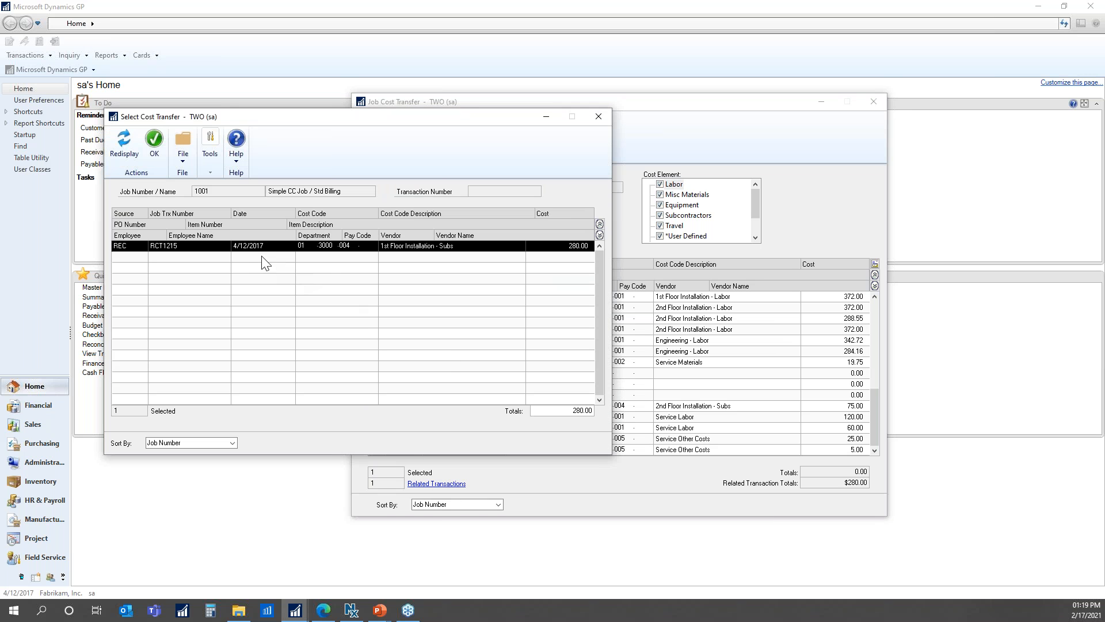
left_click(599, 235)
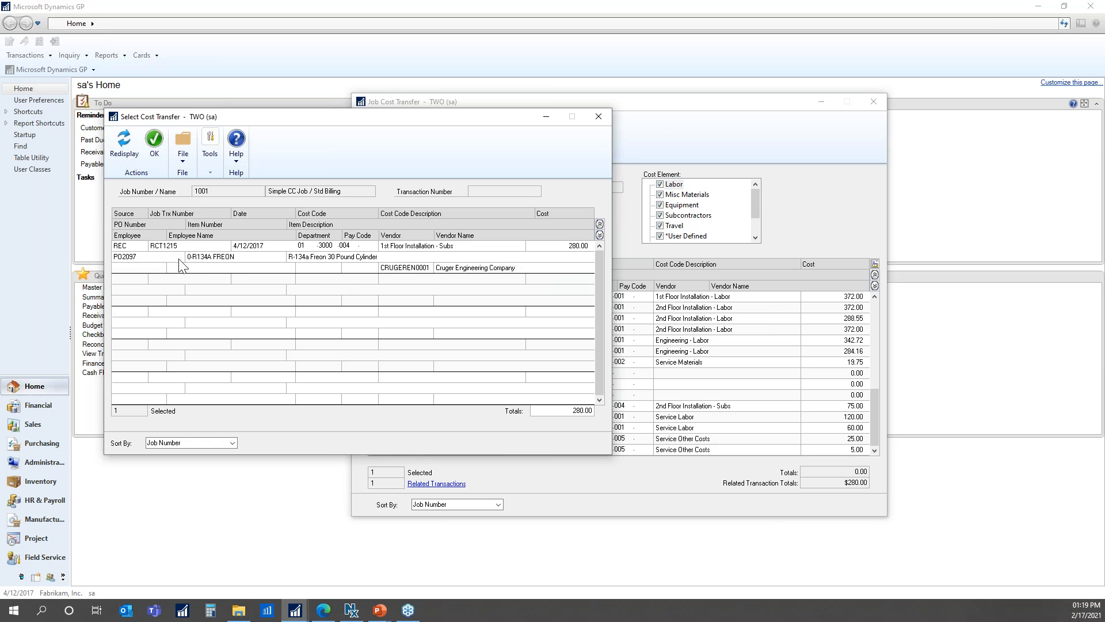
Close the related transactions of PO2097, clear its selection, and review the available sort options for the job costs.
left_click(602, 118)
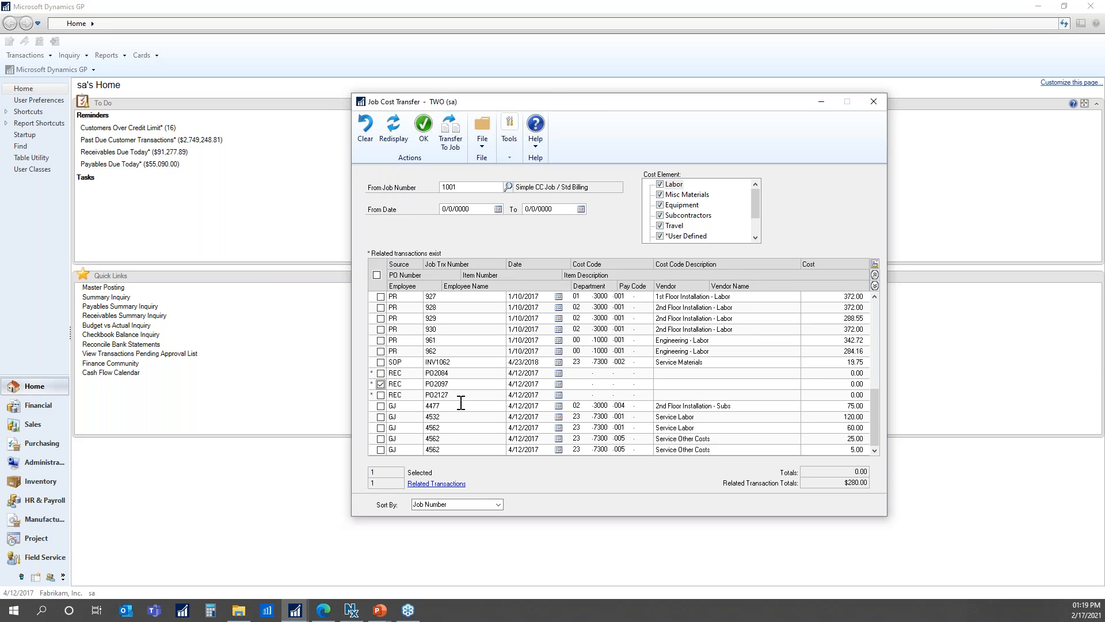
left_click(380, 384)
left_click(498, 505)
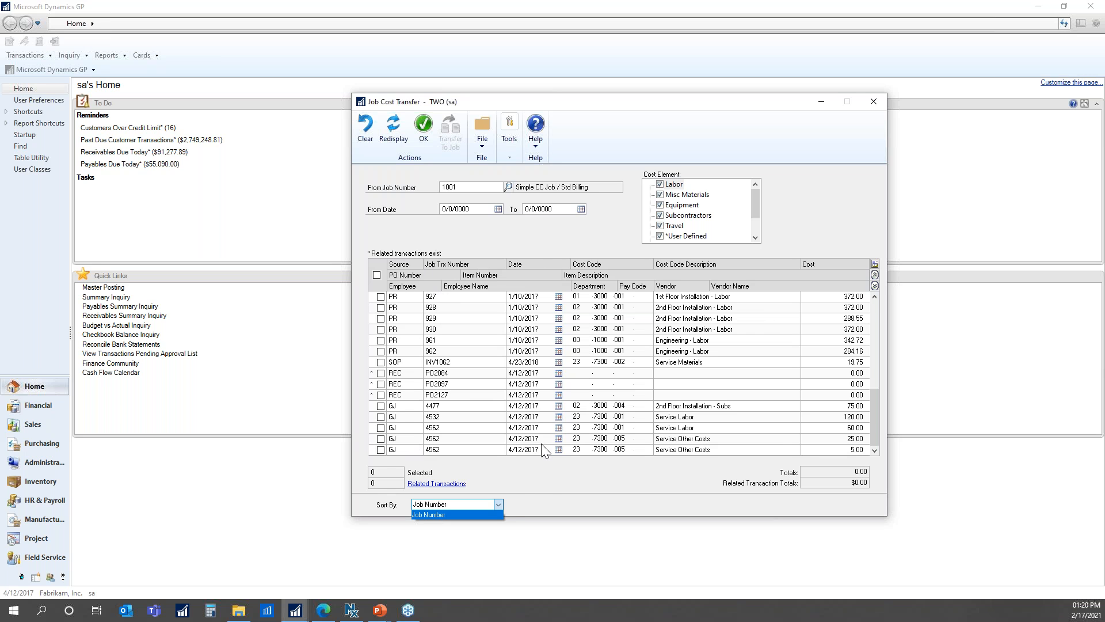
left_click(529, 491)
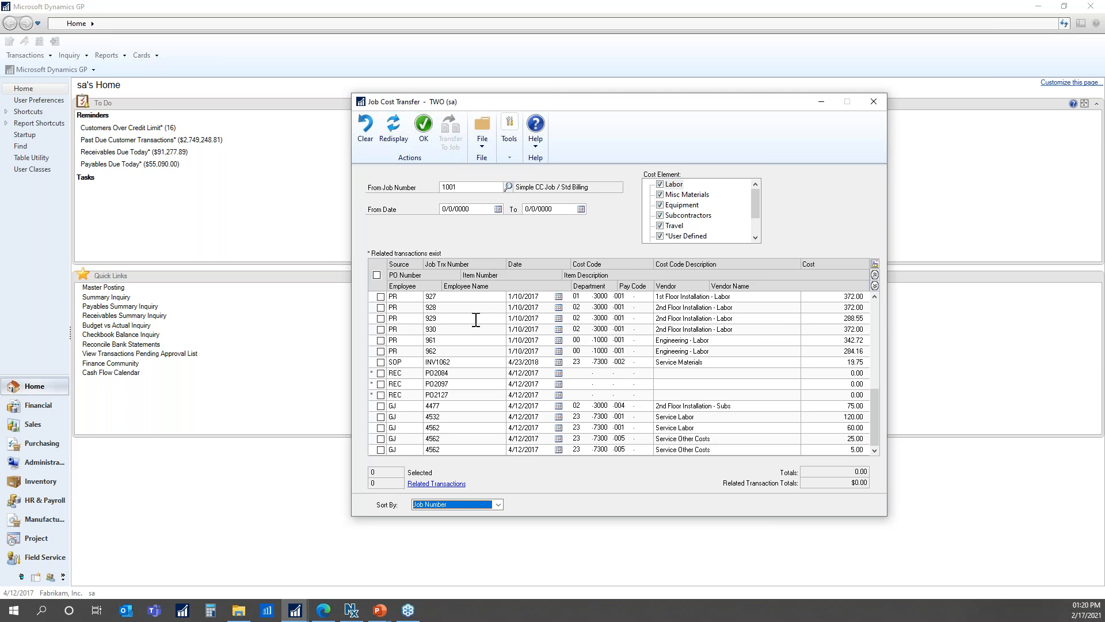
Select only the first PM transaction, the 1st Floor - Materials cost of job 1001, leaving the labor cost 1142 unmarked.
scroll(381, 297, "up", 10)
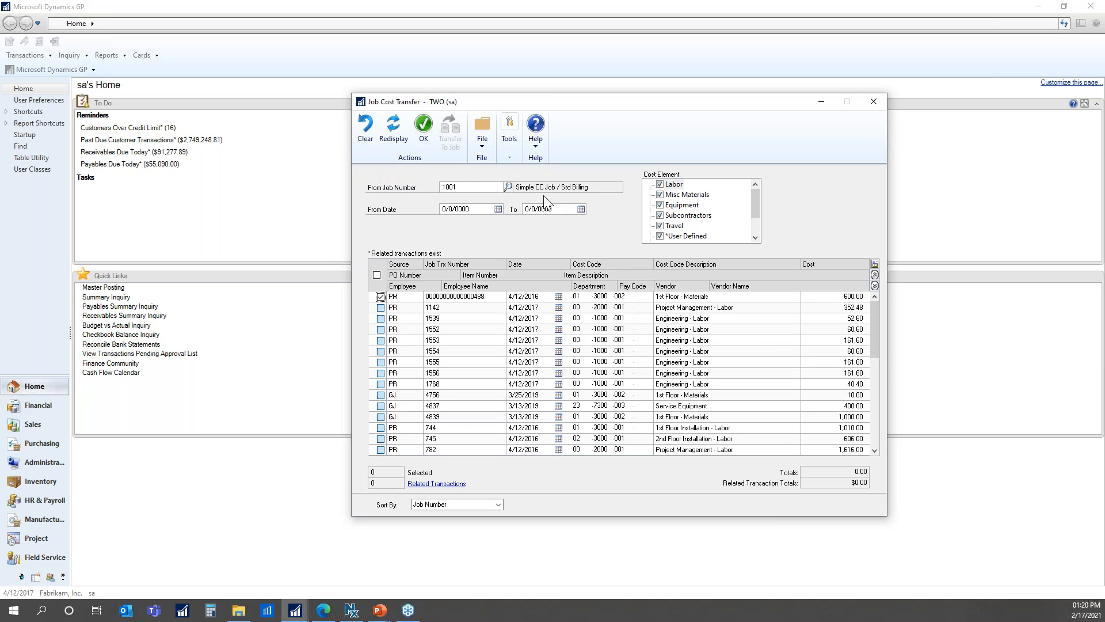
left_click(380, 297)
left_click(380, 308)
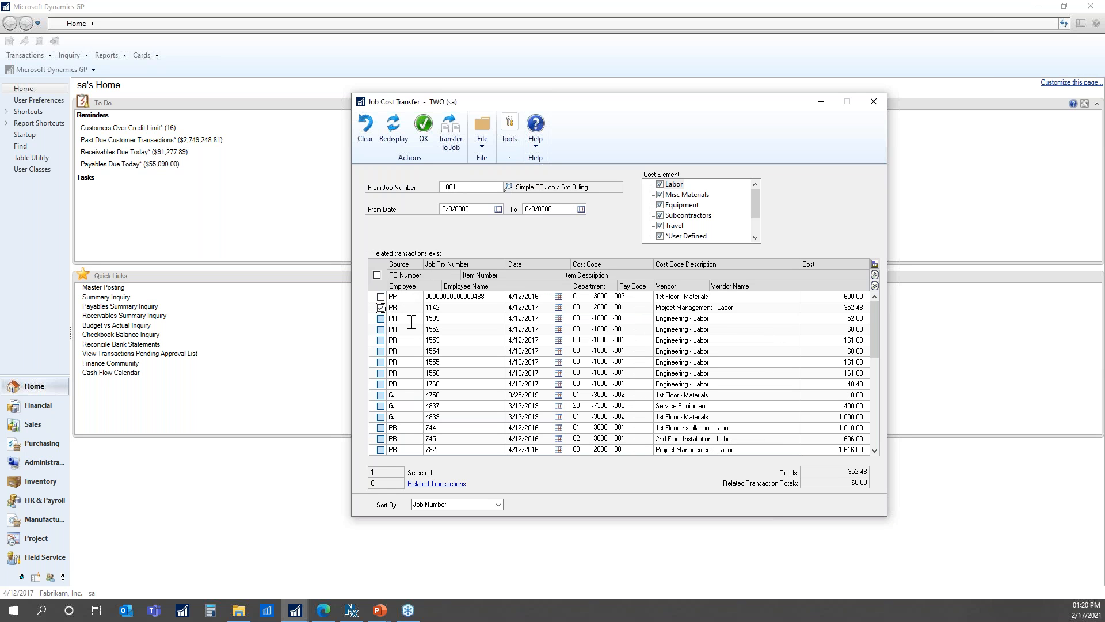
left_click(380, 297)
left_click(381, 308)
Start a transfer of the selected cost to another job, choose TRANSFER2 as the destination, and reposition the transfer window.
left_click(455, 141)
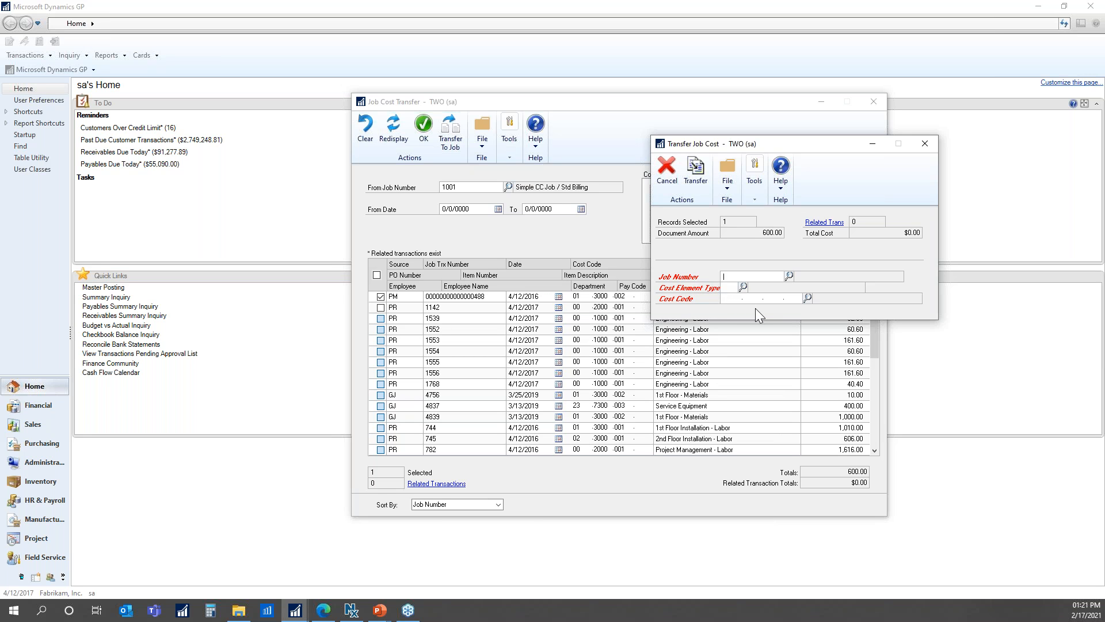
left_click(789, 276)
left_click_drag(405, 259, 406, 348)
double_click(202, 355)
left_click_drag(819, 146, 721, 329)
Assign cost element type 2 and Wheelchair Lifts Matls/Eq cost code 14-4200-000, and carry out the transfer.
type("2")
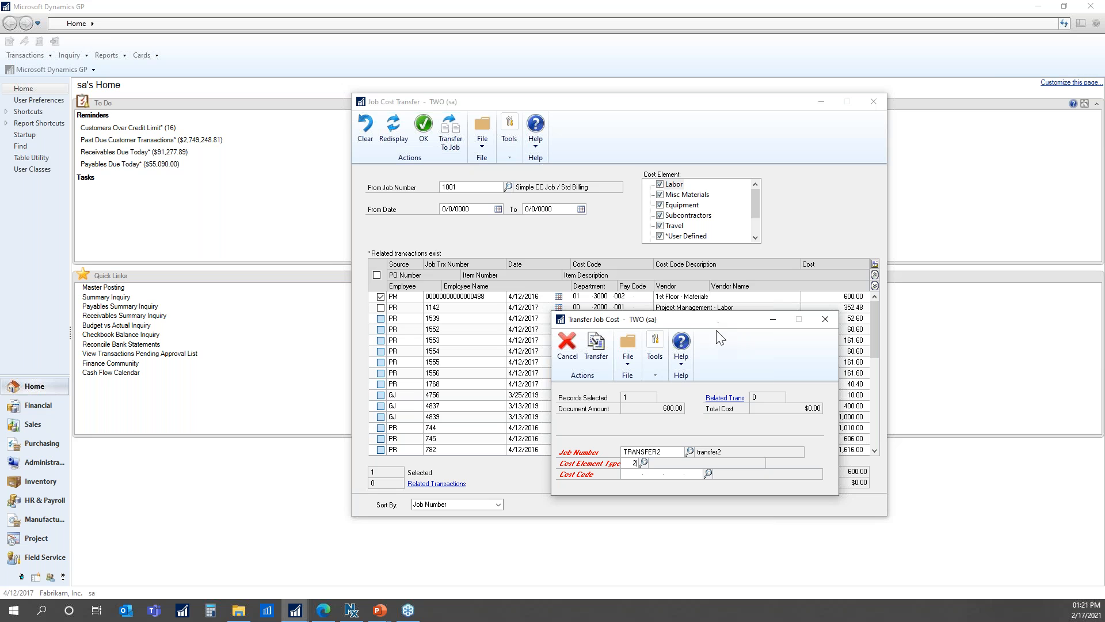
key("Tab")
left_click(708, 473)
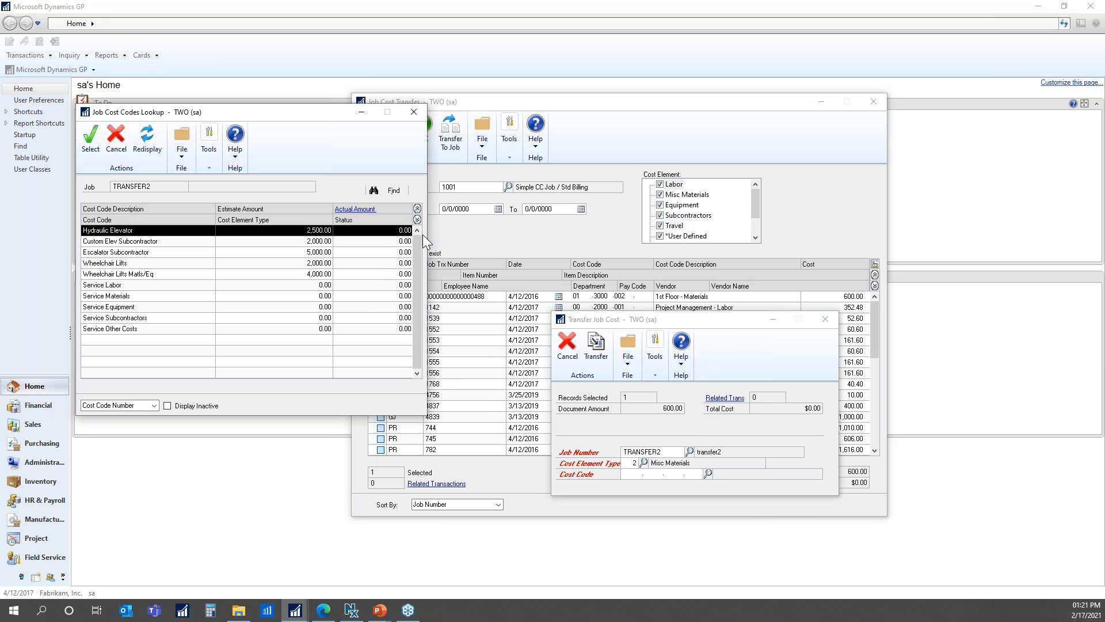
left_click(418, 219)
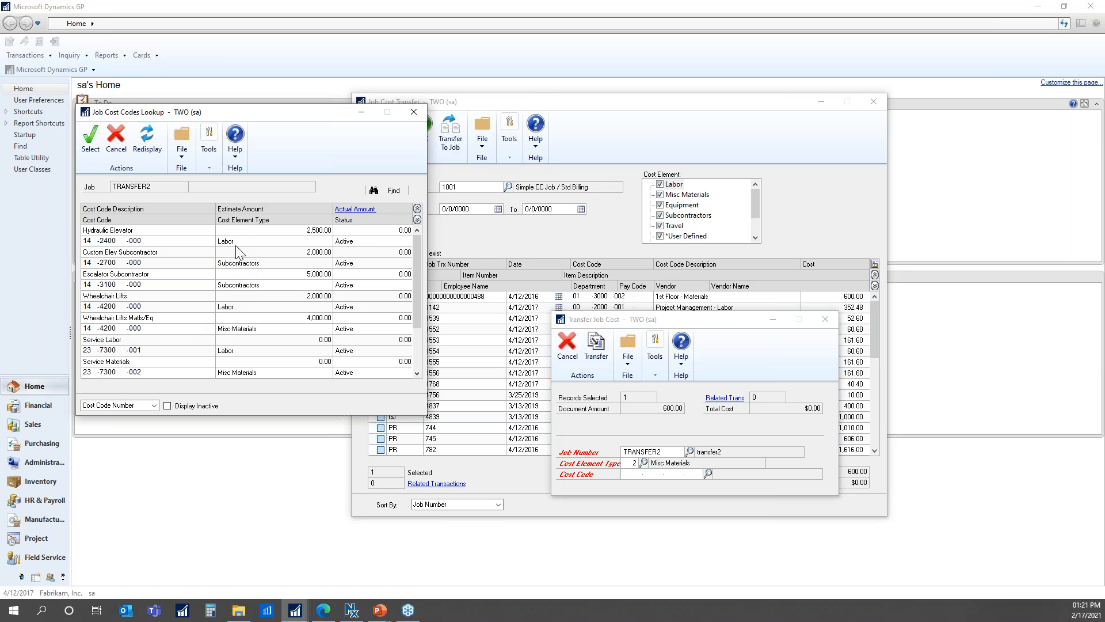
left_click(235, 332)
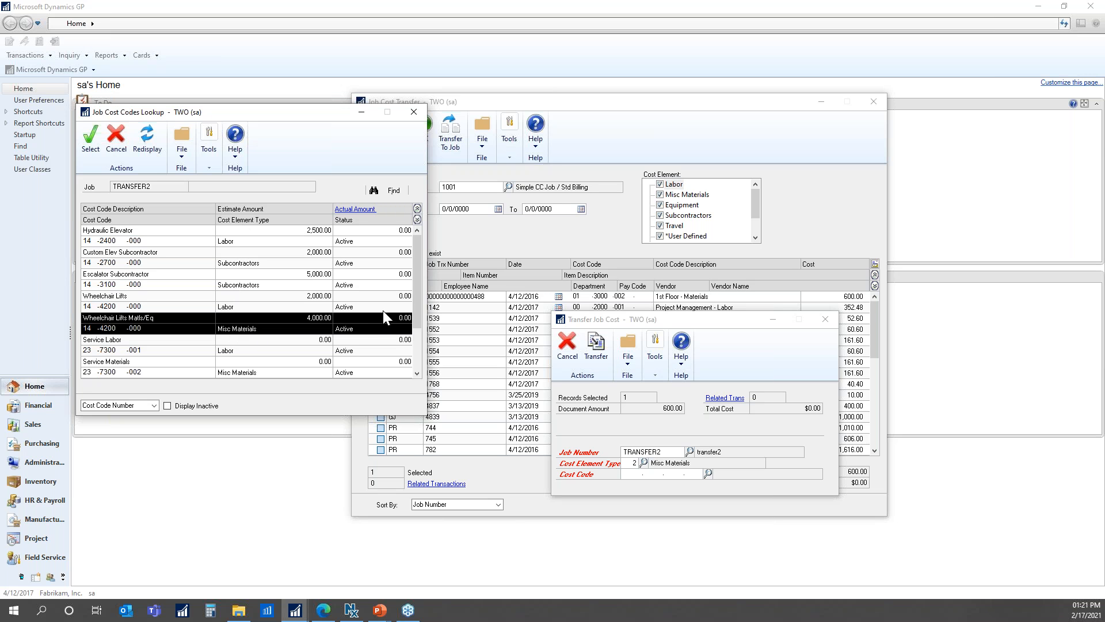
left_click(90, 139)
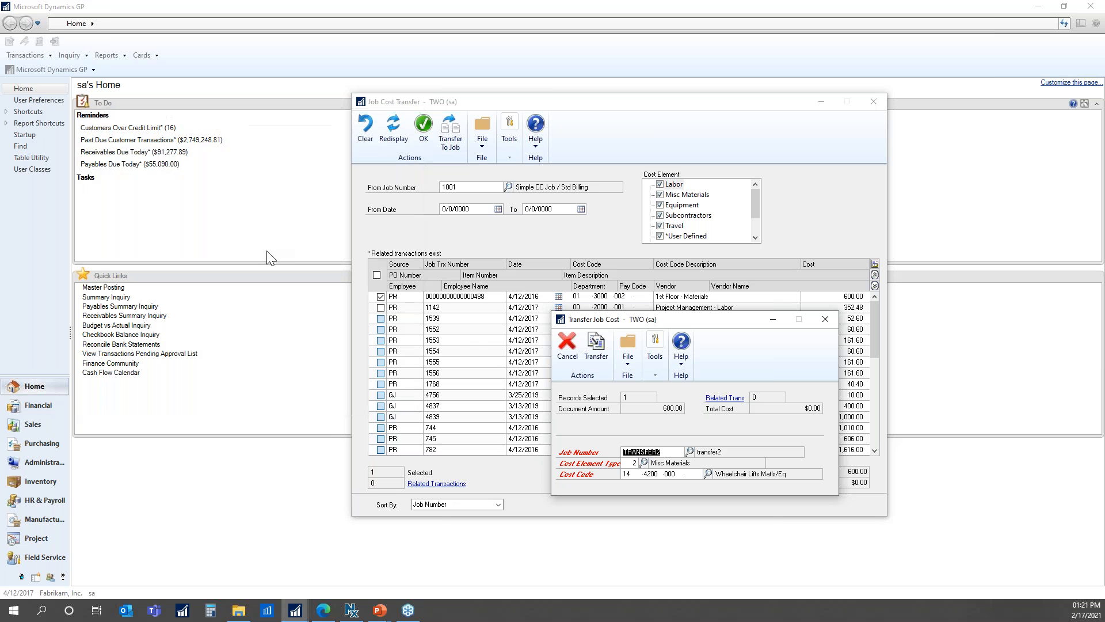
left_click(598, 348)
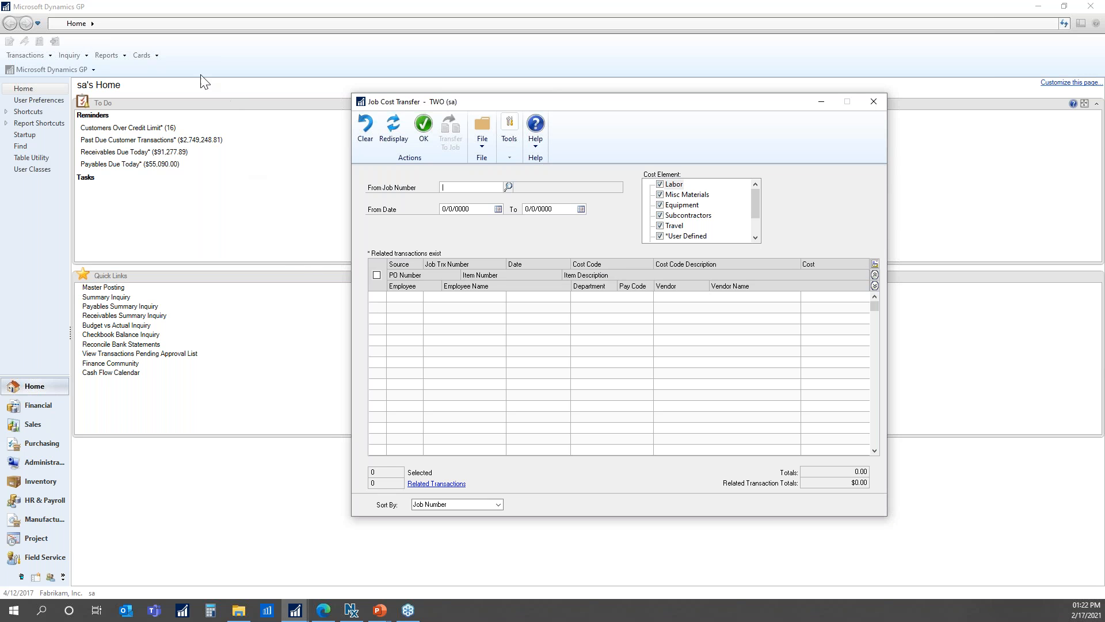
Bring up the job maintenance card and load job TRANSFER2.
left_click(144, 56)
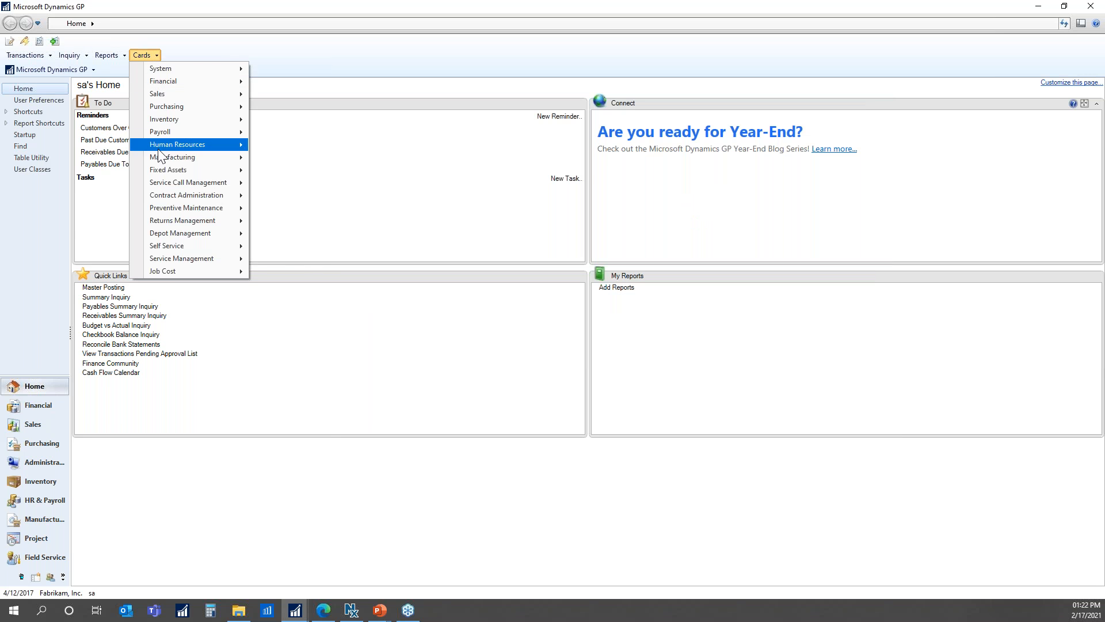
mouse_move(225, 272)
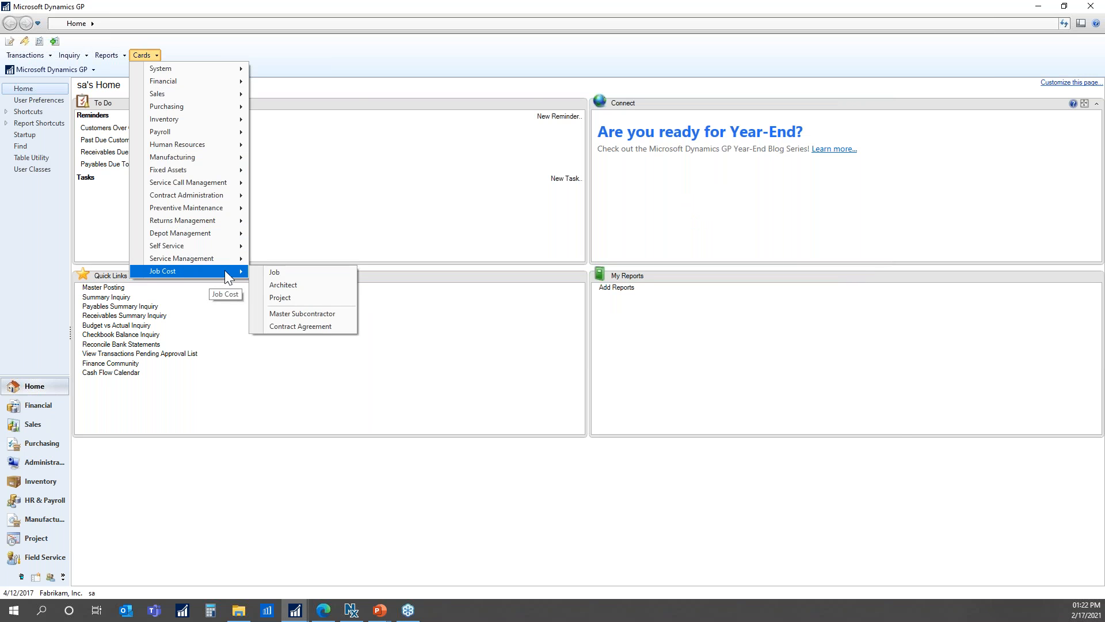
left_click(272, 273)
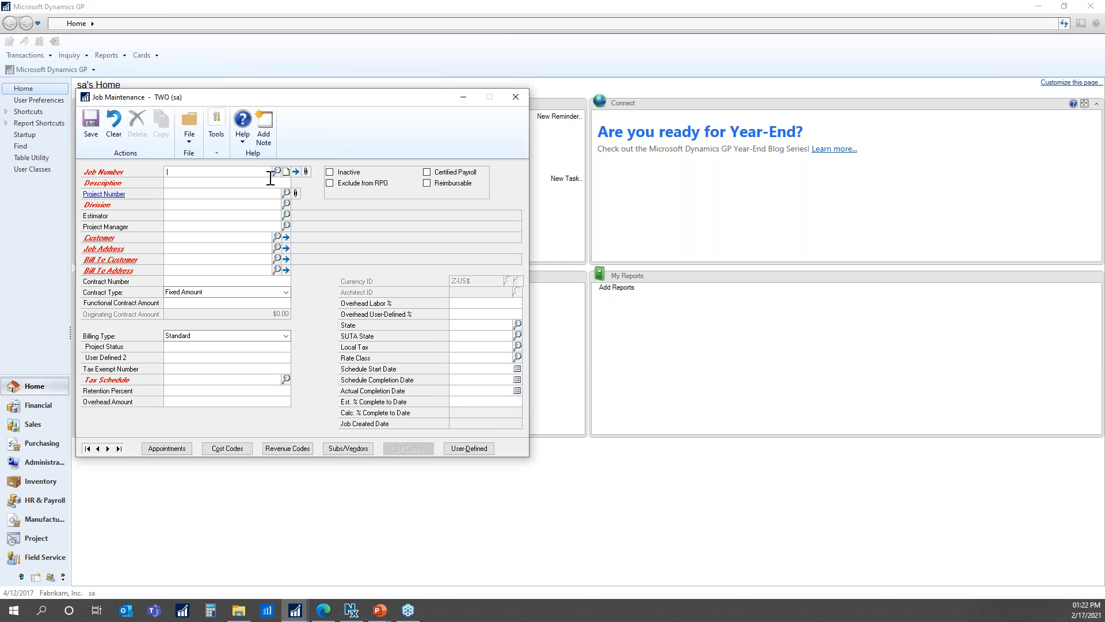
left_click(277, 171)
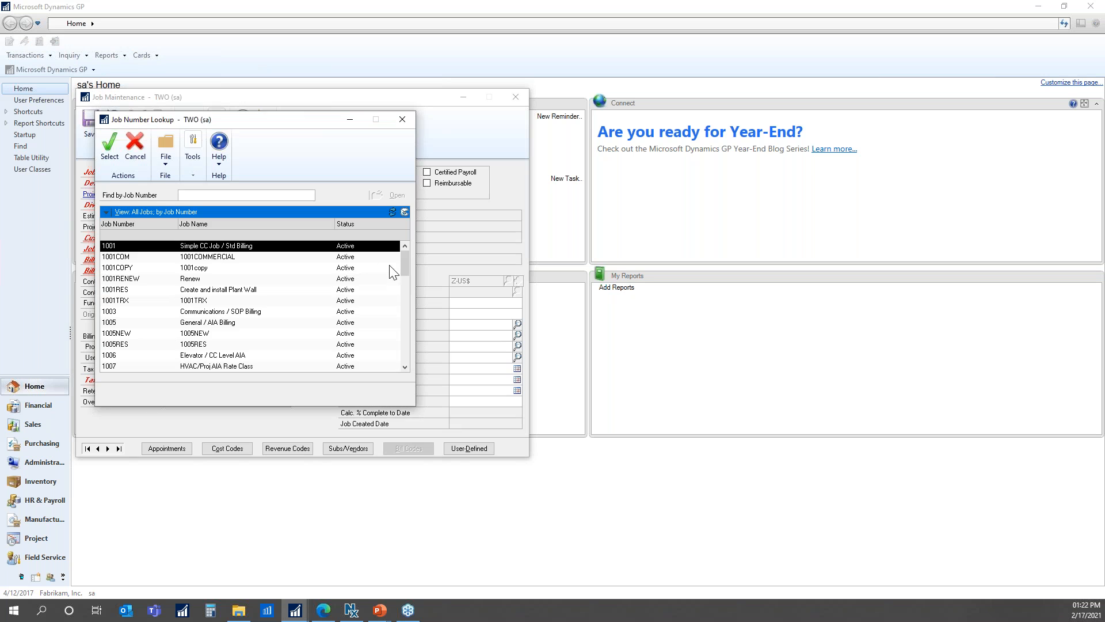
left_click_drag(402, 352, 402, 368)
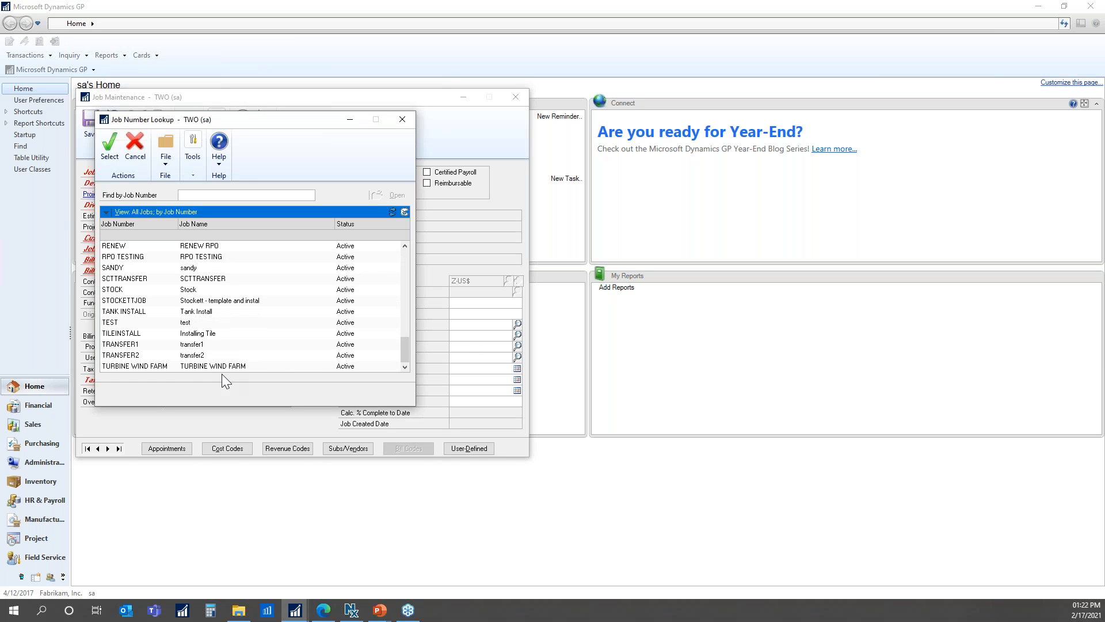
double_click(185, 355)
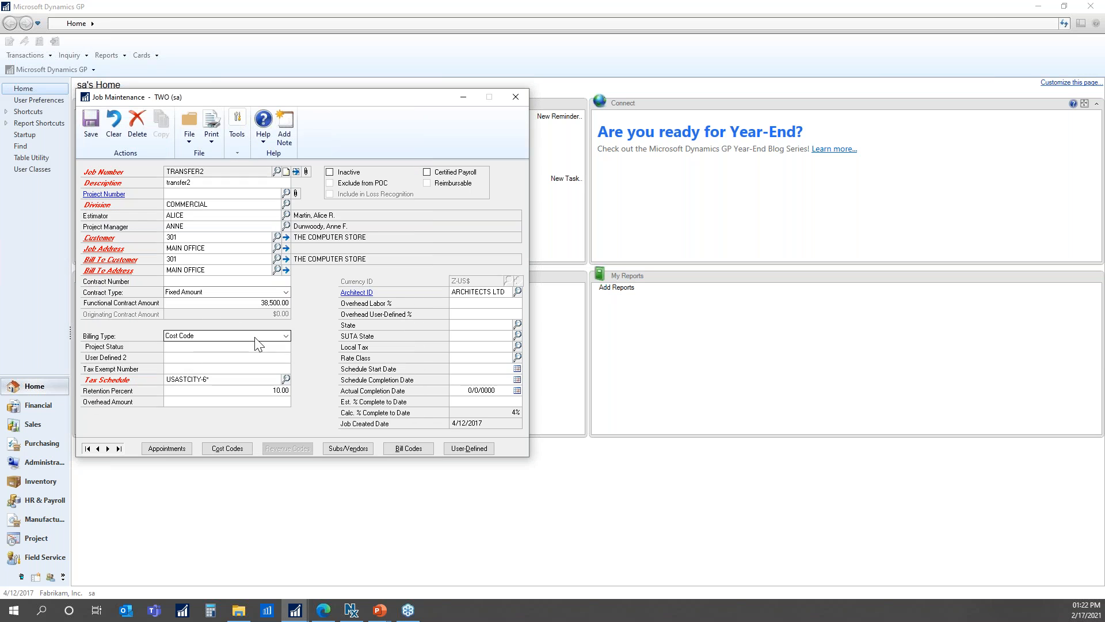
Review the job status of TRANSFER2, drilling into its posted Misc Materials costs down to the detail of cost code 14-4200-000.
left_click(295, 171)
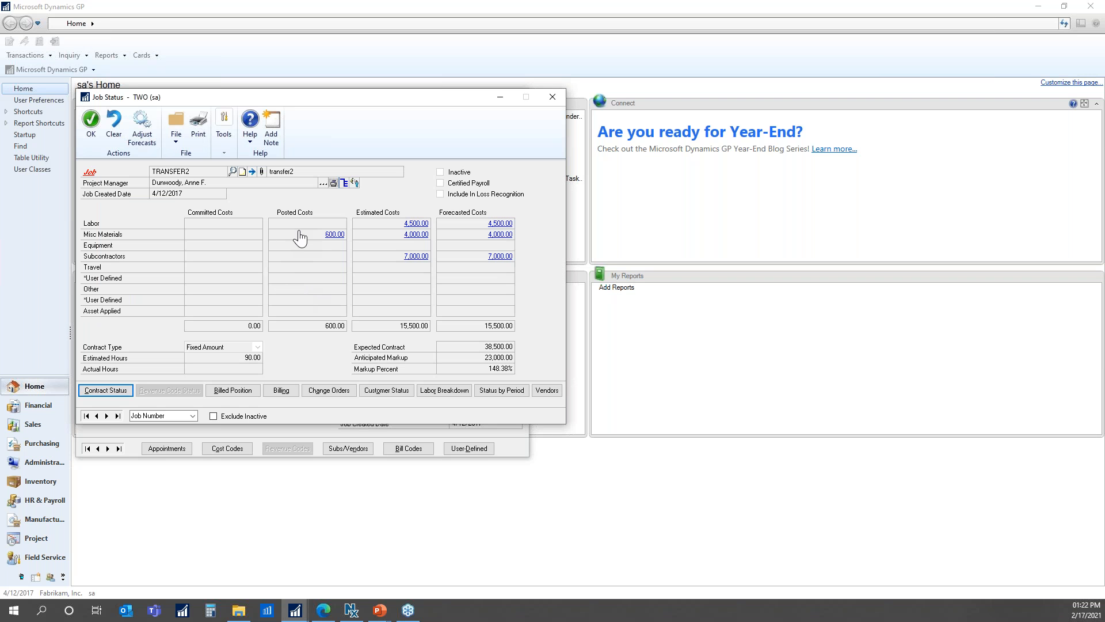
left_click(337, 236)
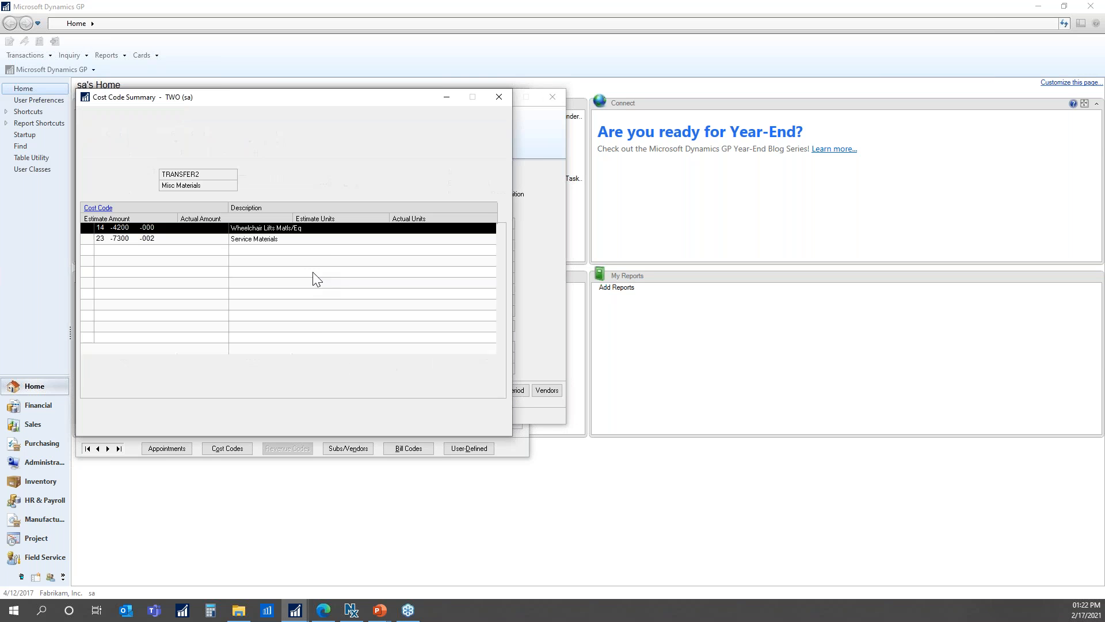
left_click(500, 217)
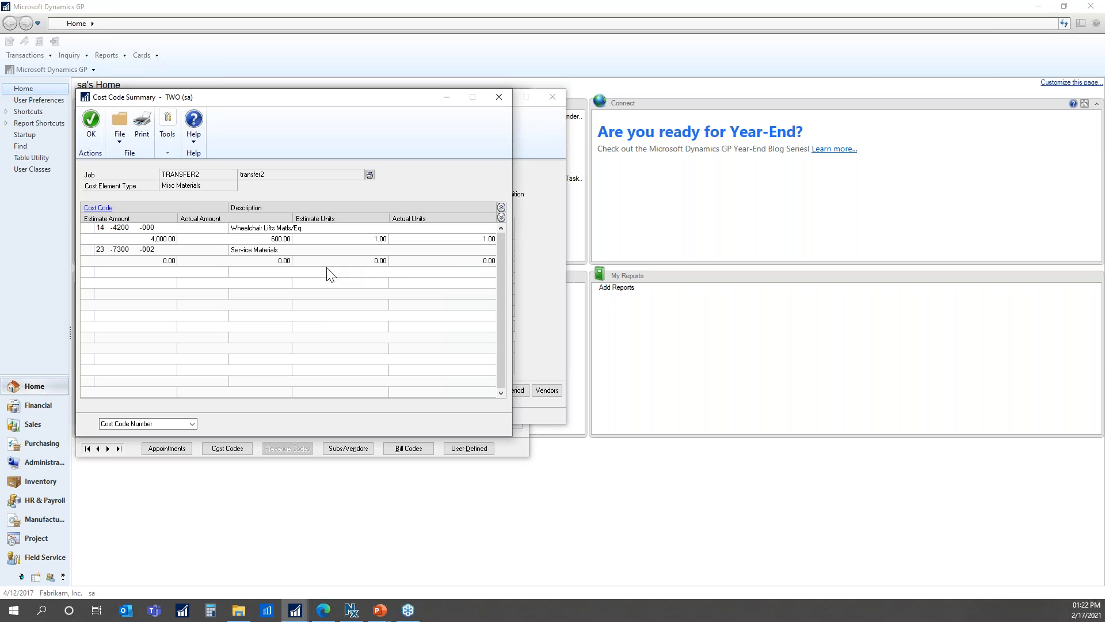
double_click(295, 242)
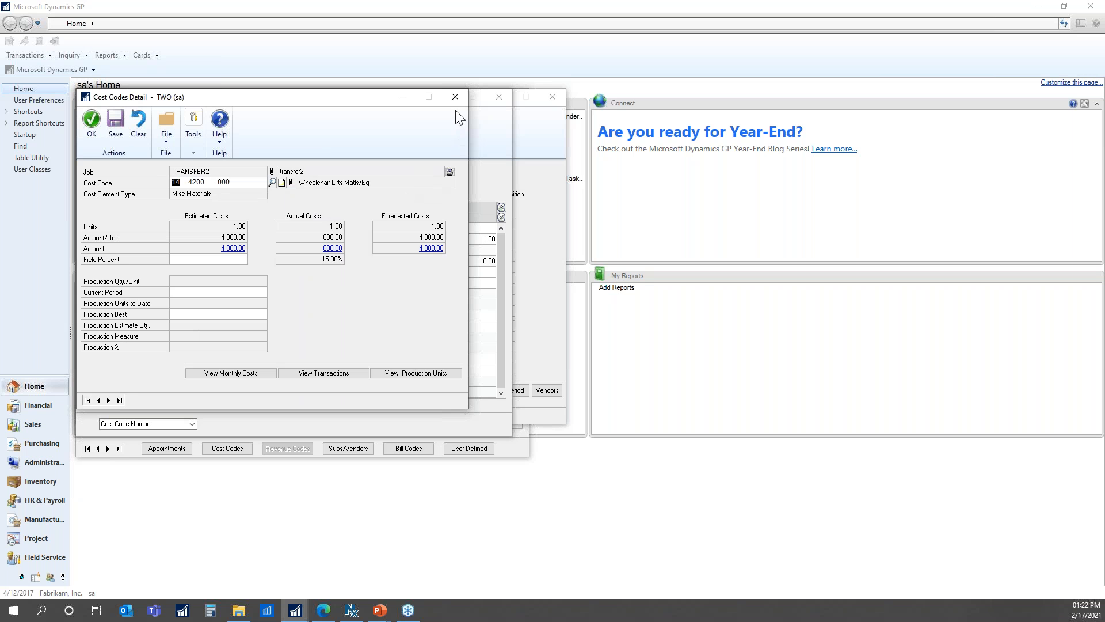
left_click(455, 95)
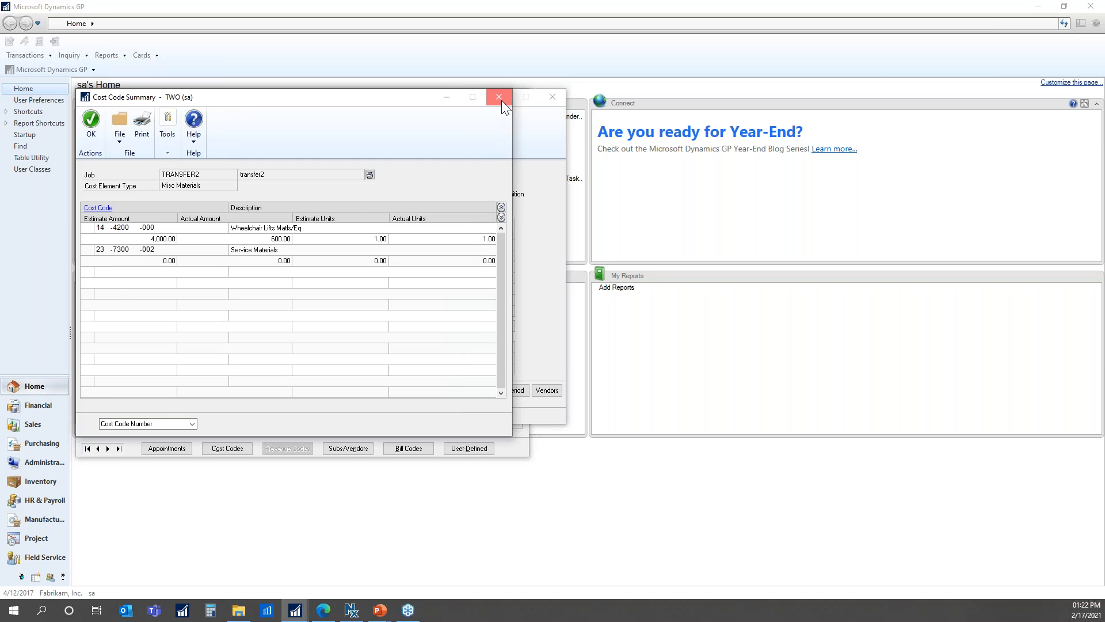
left_click(502, 101)
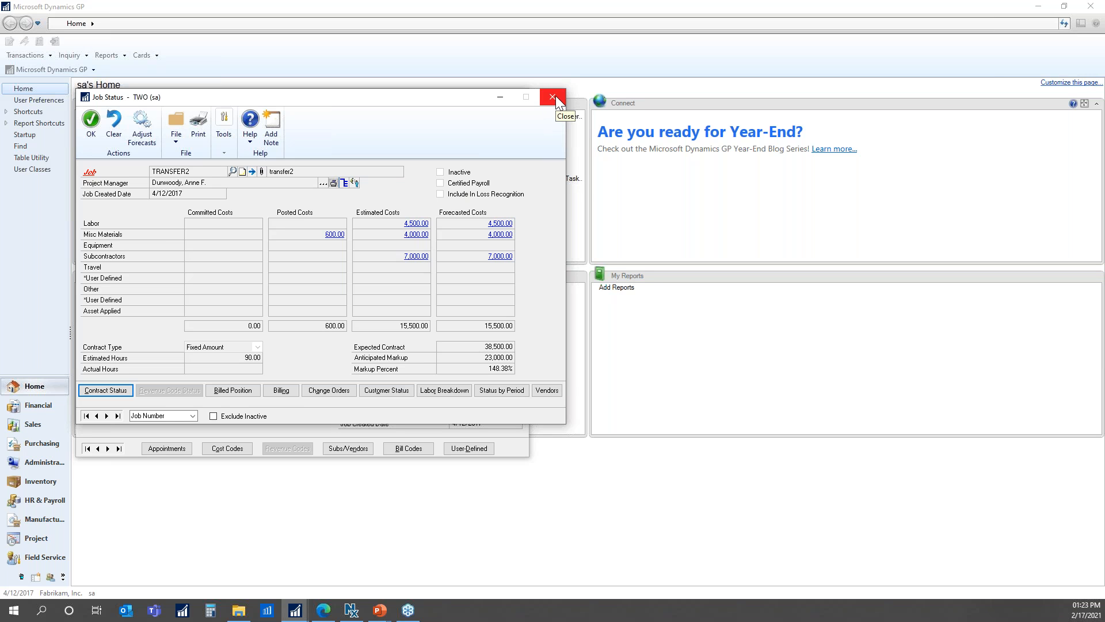
Revisit the Job Cost Transfer window, and bring up and reposition the Service Management Select Cost Transfer window.
mouse_move(294, 615)
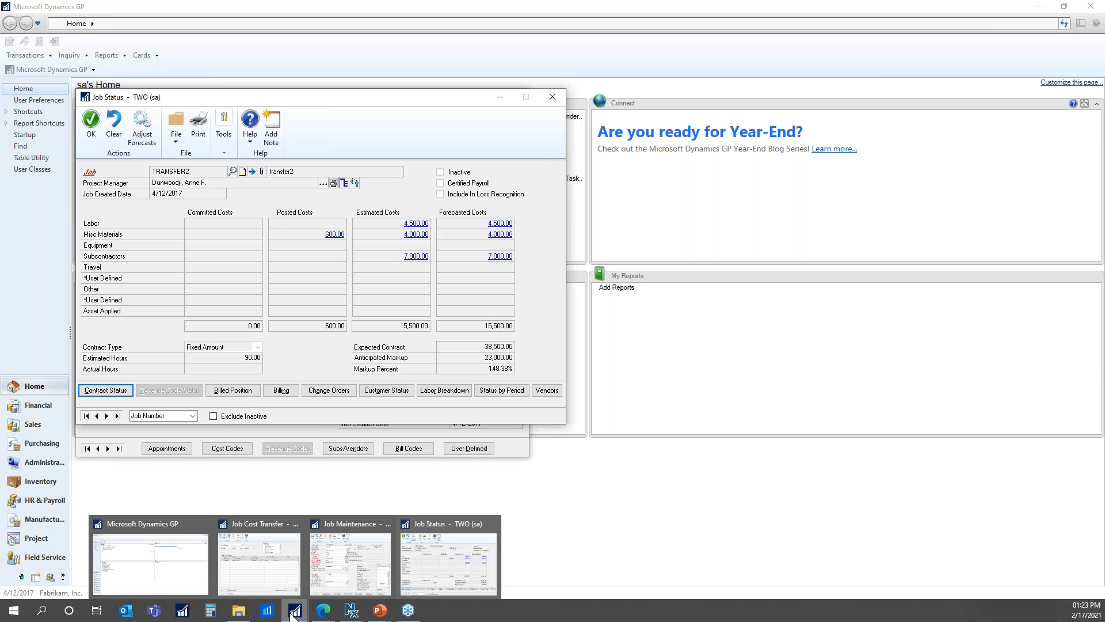
left_click(270, 573)
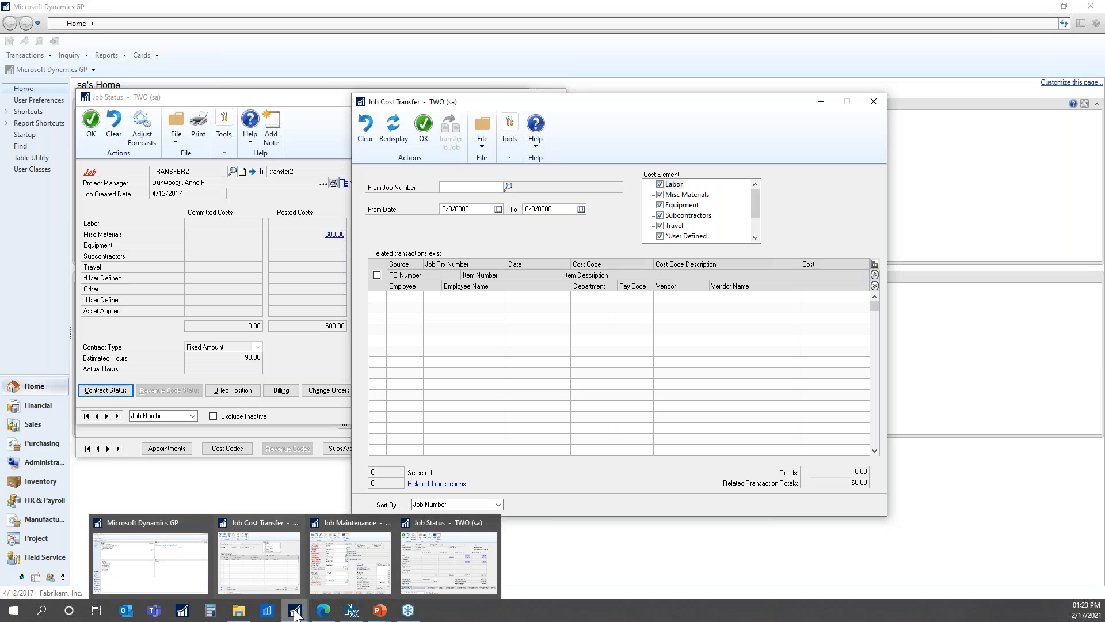
left_click(173, 562)
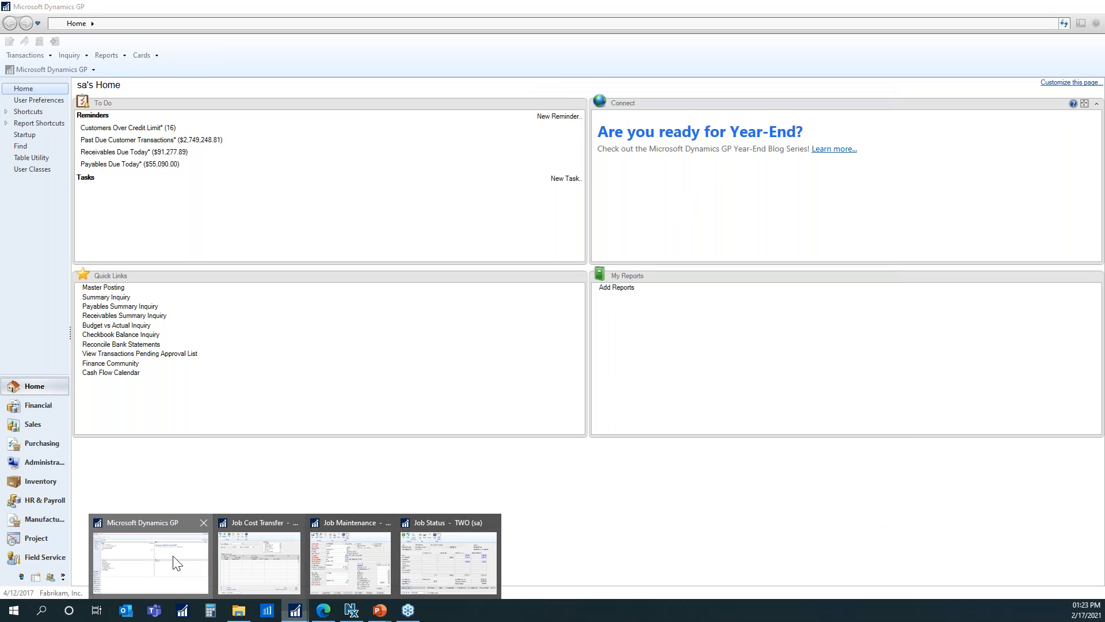
left_click(69, 70)
left_click(43, 56)
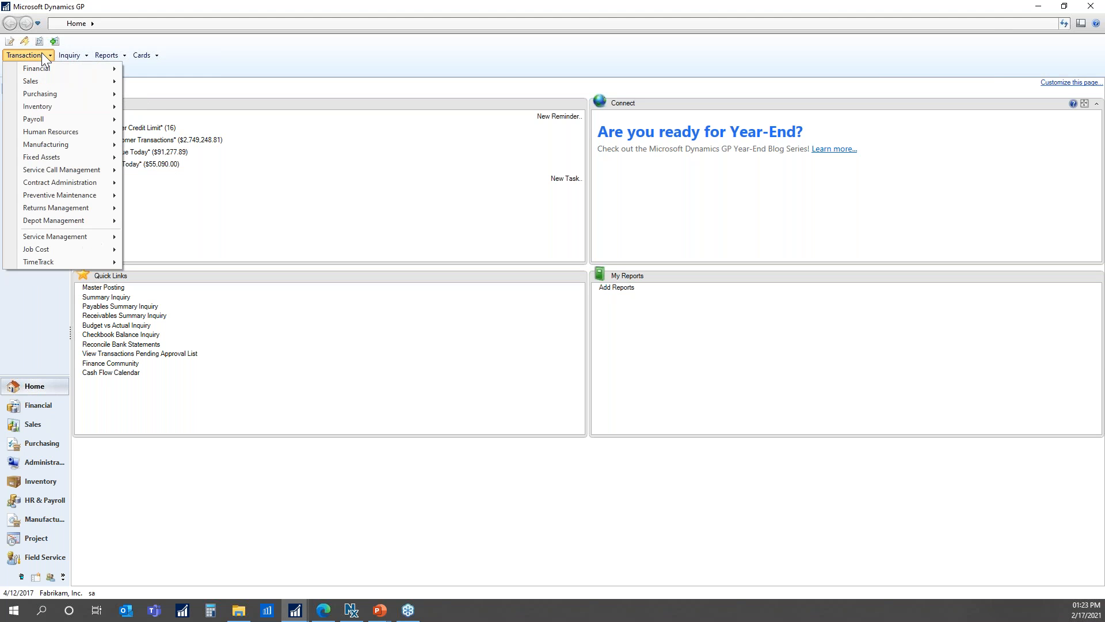
mouse_move(98, 238)
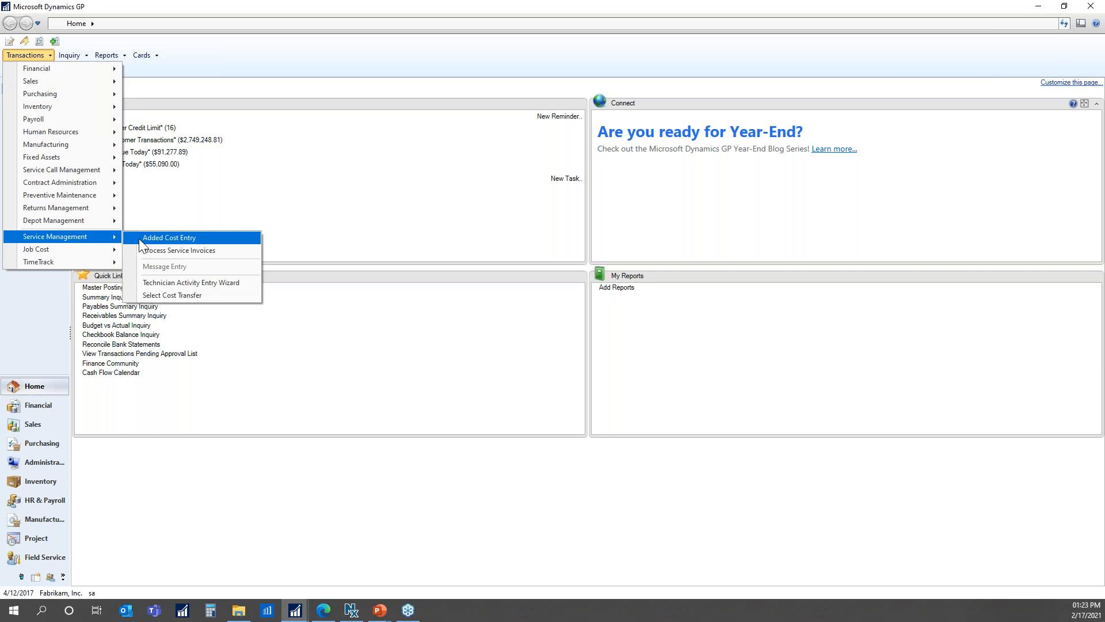
left_click(185, 295)
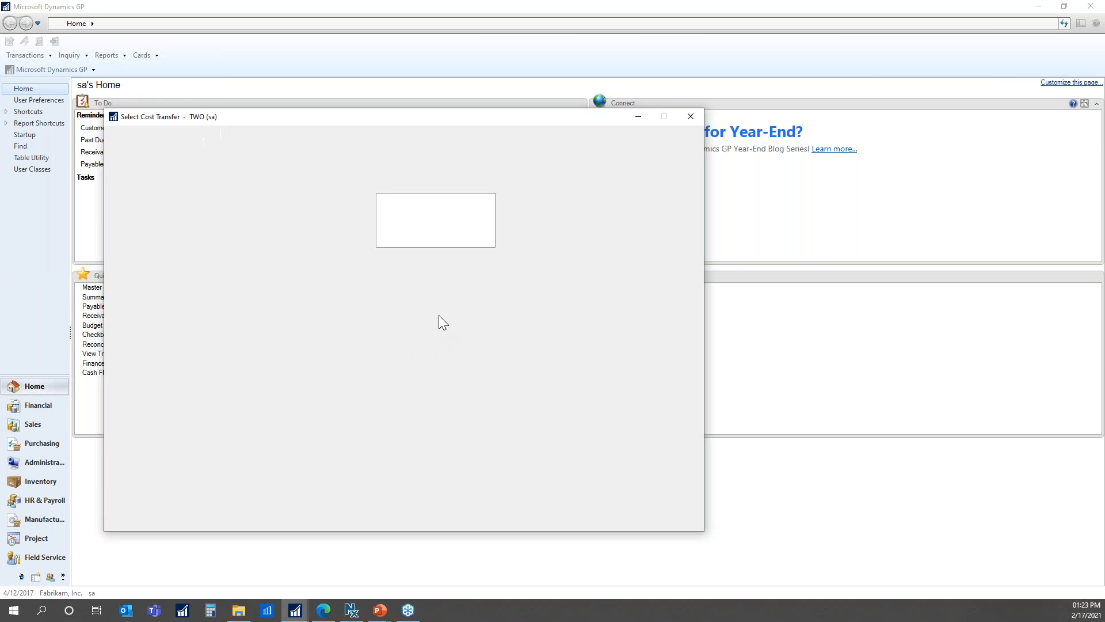
left_click_drag(367, 123, 500, 66)
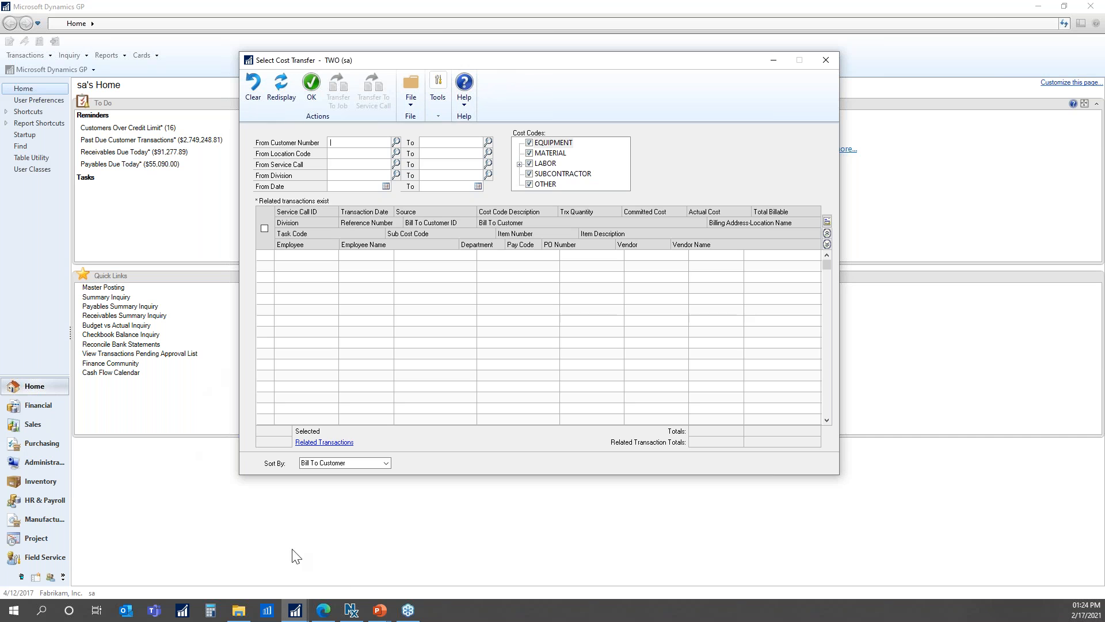
Switch to the PowerPoint slide show and advance from the Select Job Transfer Historical slide to the Questions slide.
left_click(380, 613)
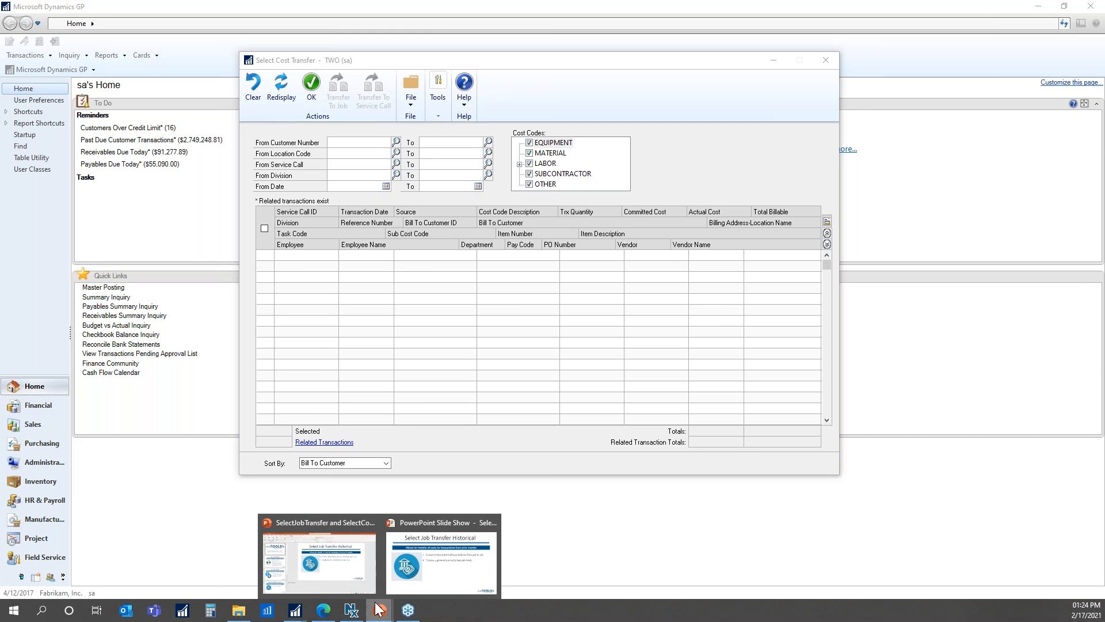
left_click(435, 566)
left_click(515, 383)
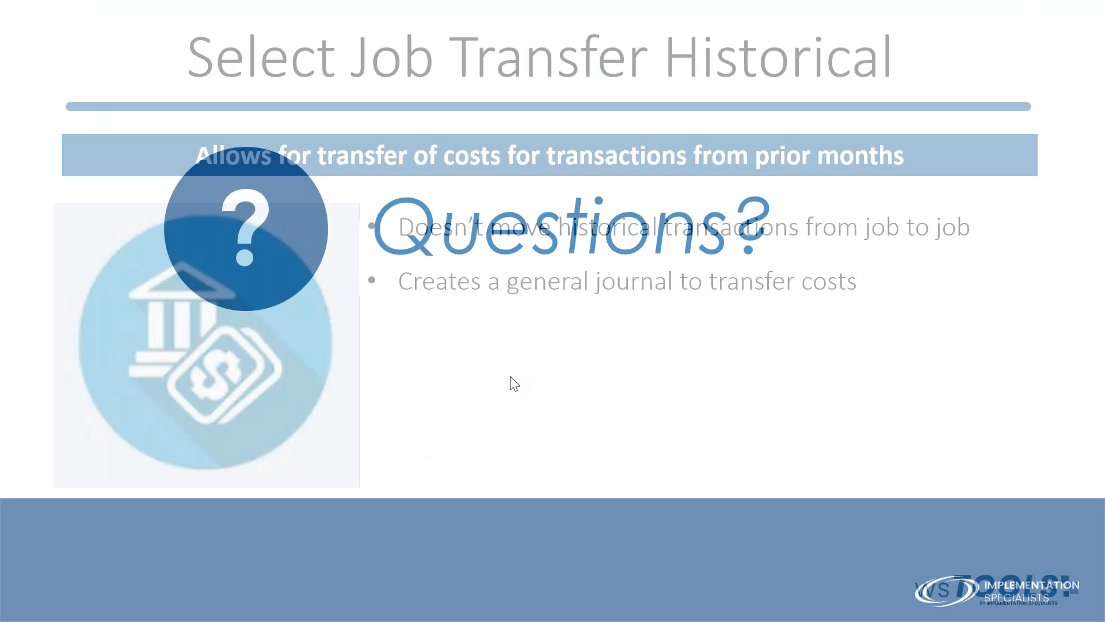